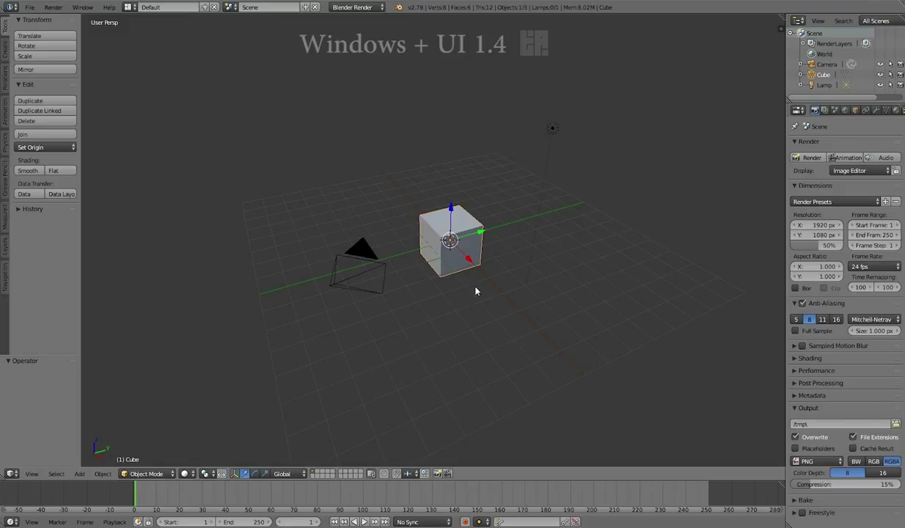
Look through the File menu's Open Recent, Import and Export entries, then hide the tool shelf.
left_click(30, 10)
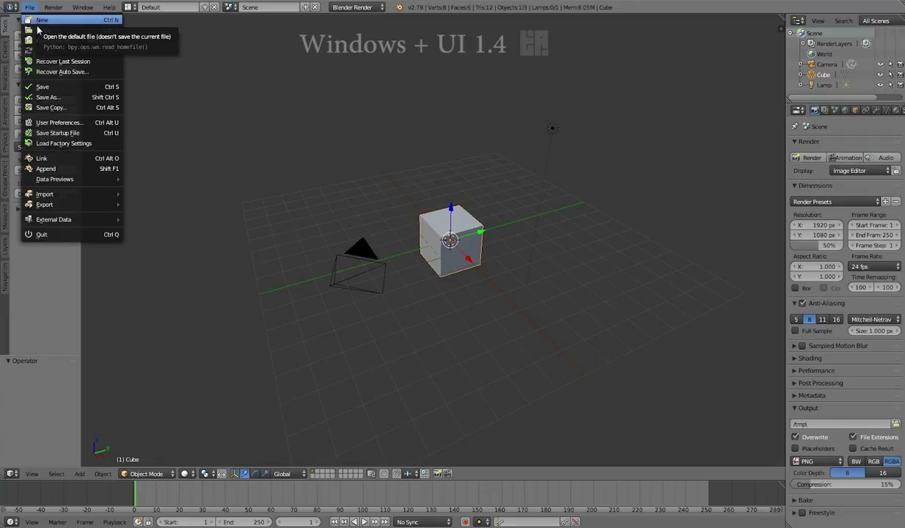
mouse_move(42, 42)
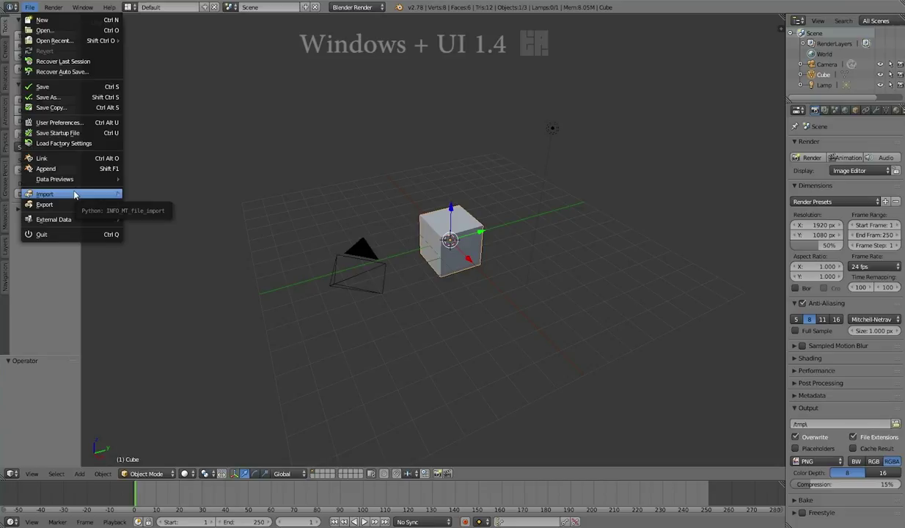
mouse_move(72, 207)
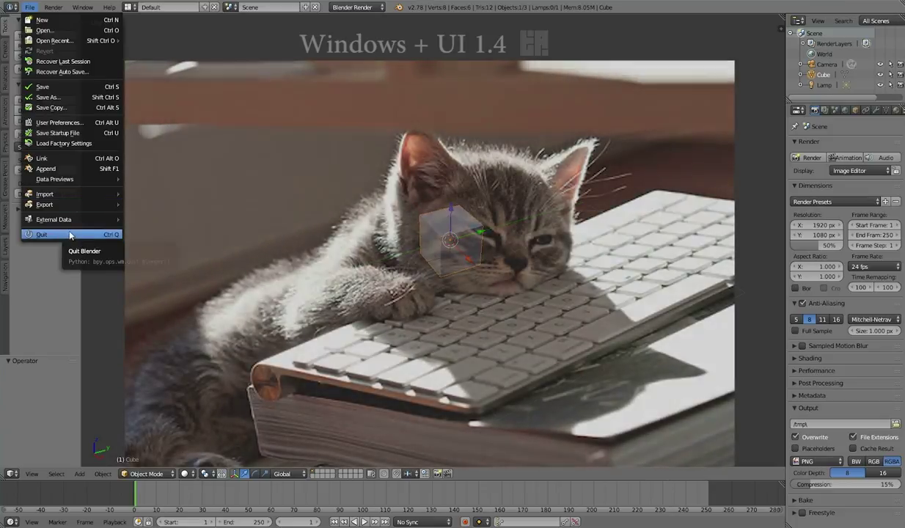
key("t")
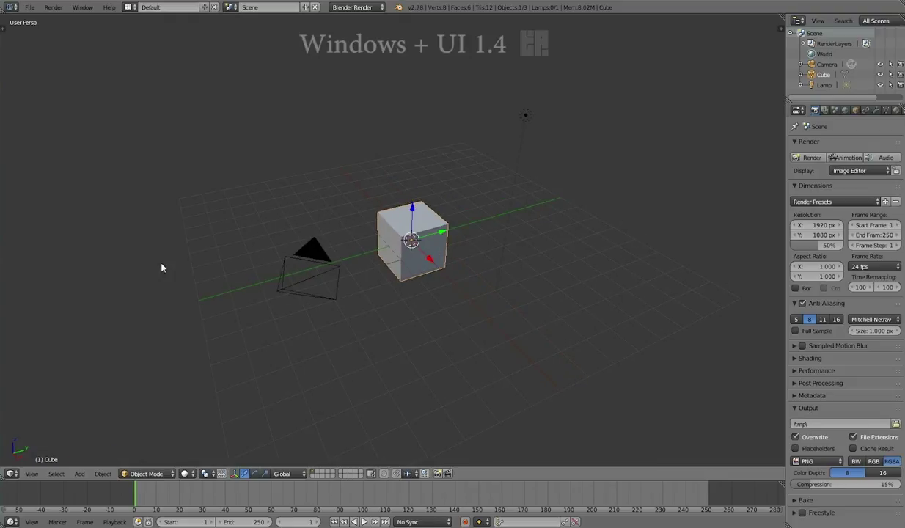
Show the tool shelf and properties sidebar, then switch to the Animation screen layout.
key("t")
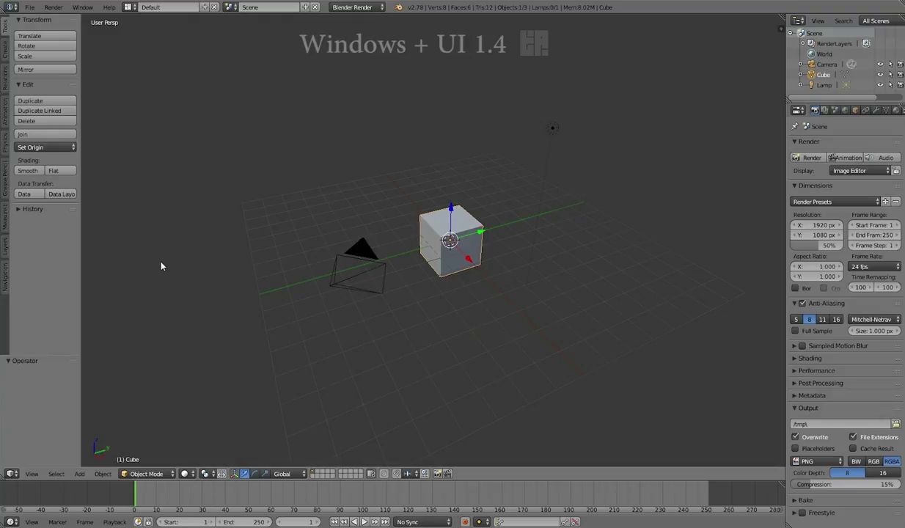
key("n")
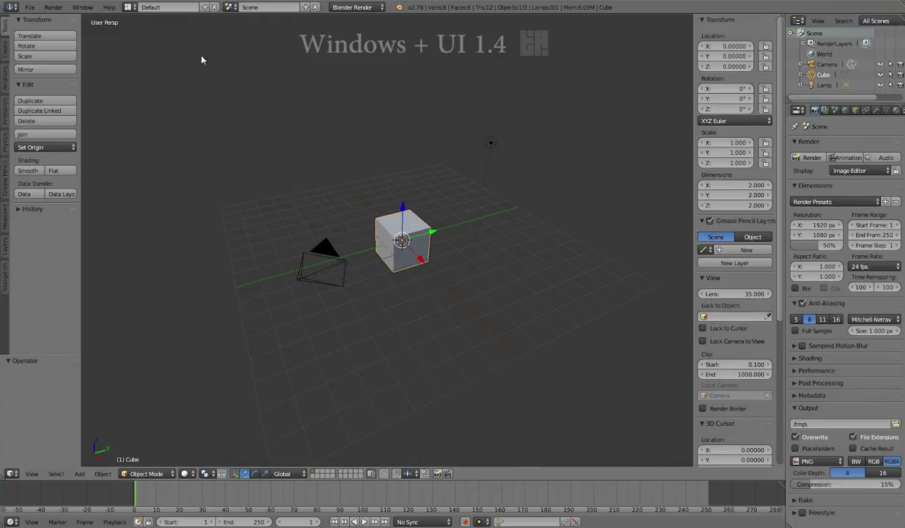
key("ctrl+Left")
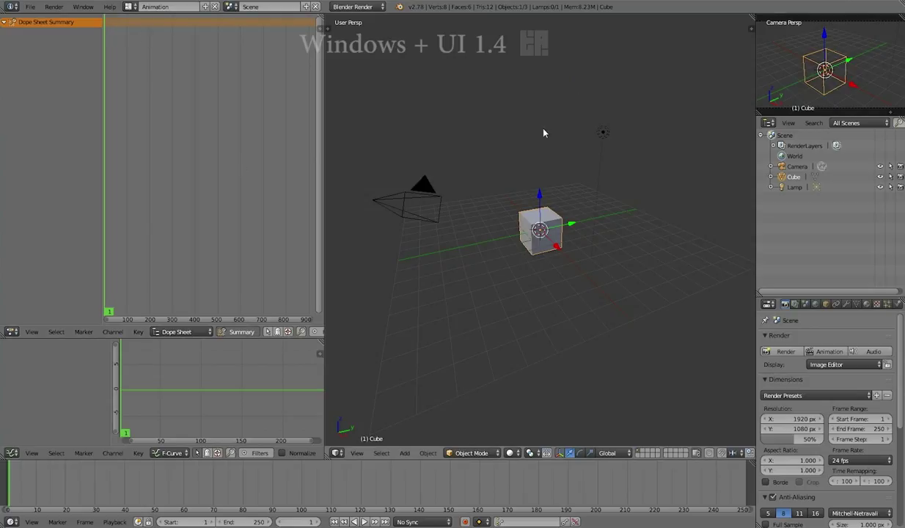
Show the side panels in the 3D and camera views, then return to the Default layout.
key("t")
key("n")
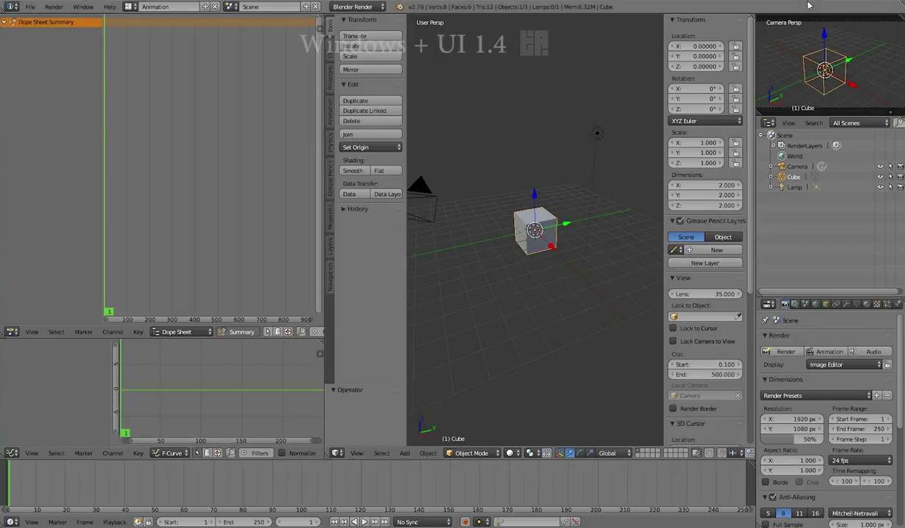
key("t")
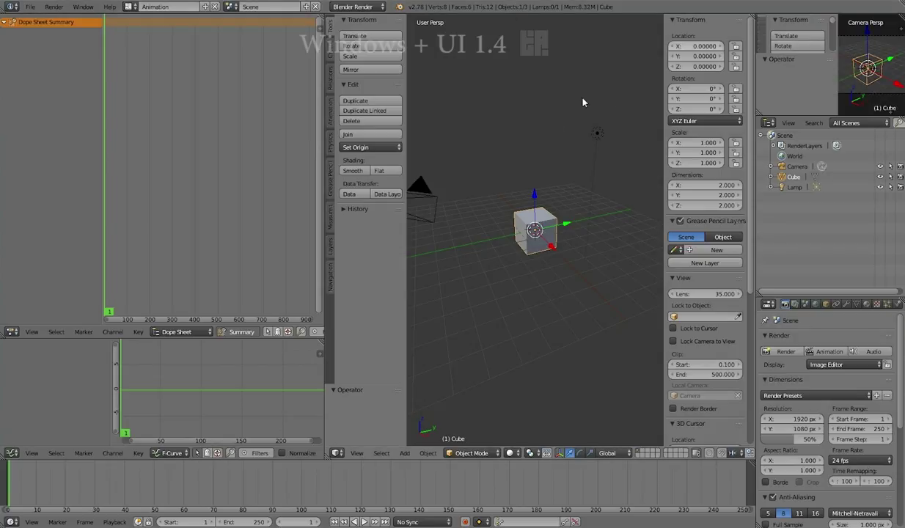
left_click(129, 6)
left_click(143, 55)
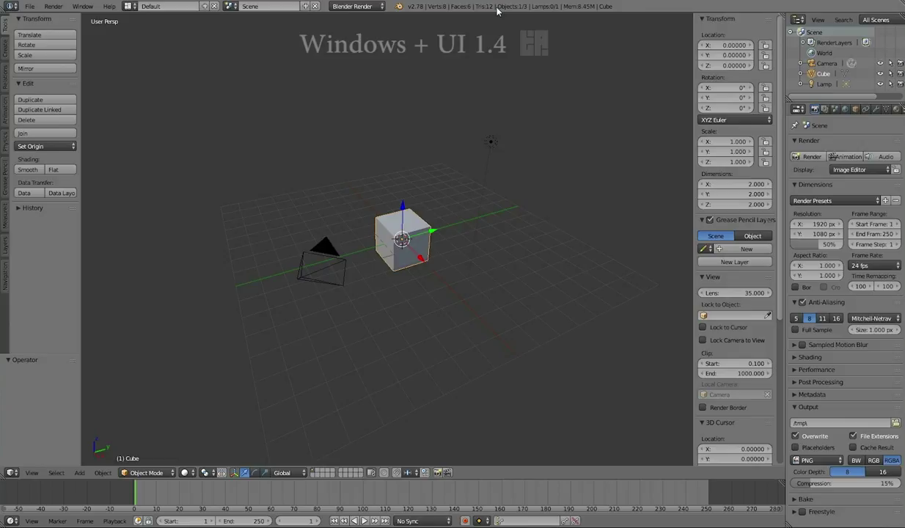
left_click(318, 168)
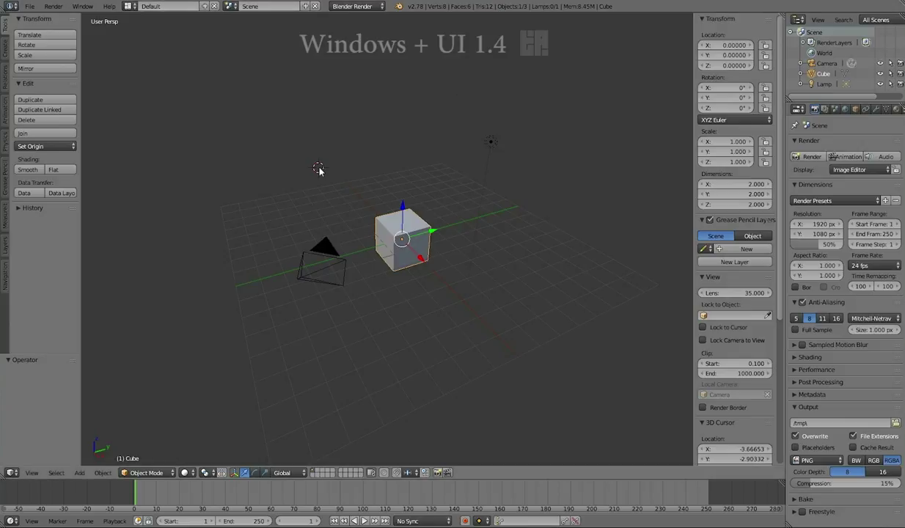
left_click(405, 163)
left_click(440, 184)
key("shift+c")
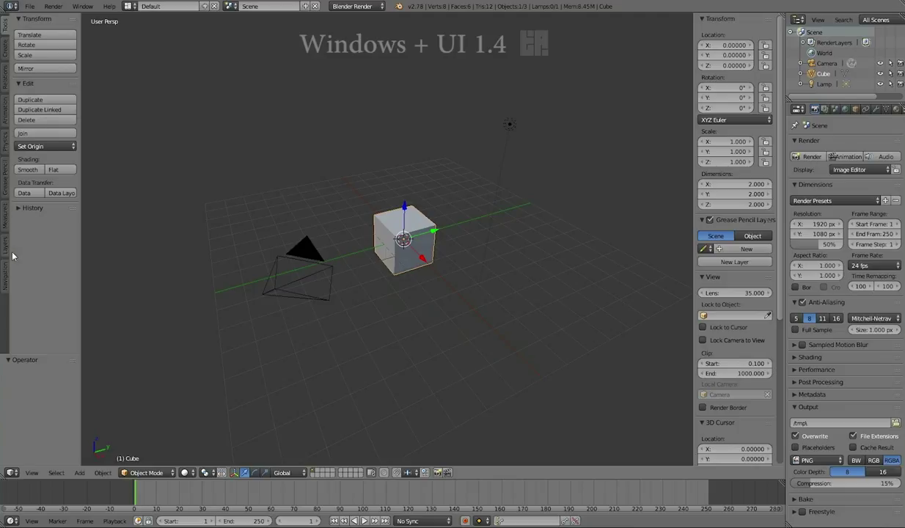
Widen the tool shelf and look through its Create, Relations, Animation and Physics tabs.
left_click(4, 48)
left_click_drag(81, 67, 108, 67)
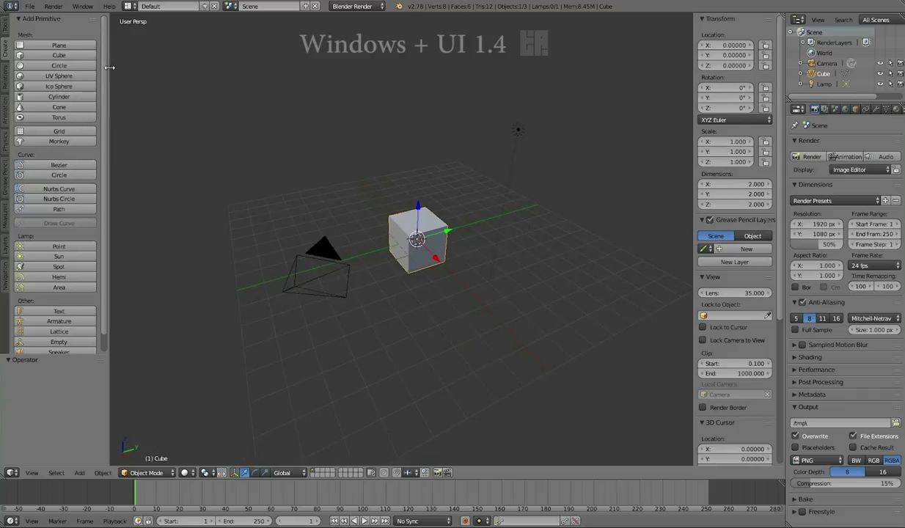
left_click(6, 86)
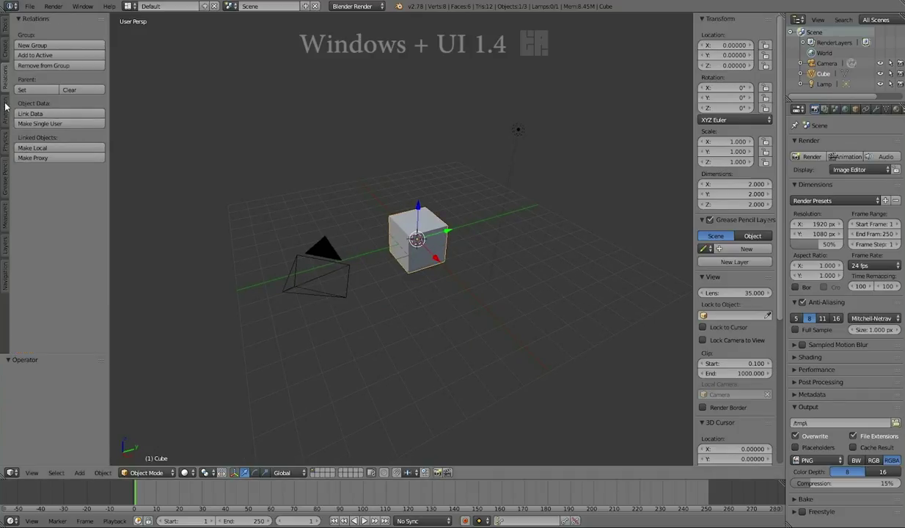
left_click(6, 107)
left_click(6, 146)
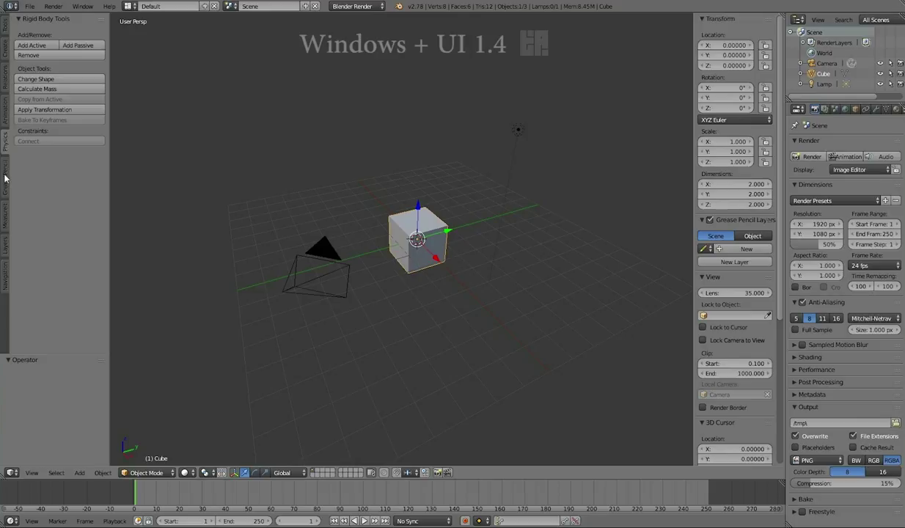
Check the Grease Pencil, Measureit, Layers and Navigation tabs, then go back to Tools.
left_click(6, 177)
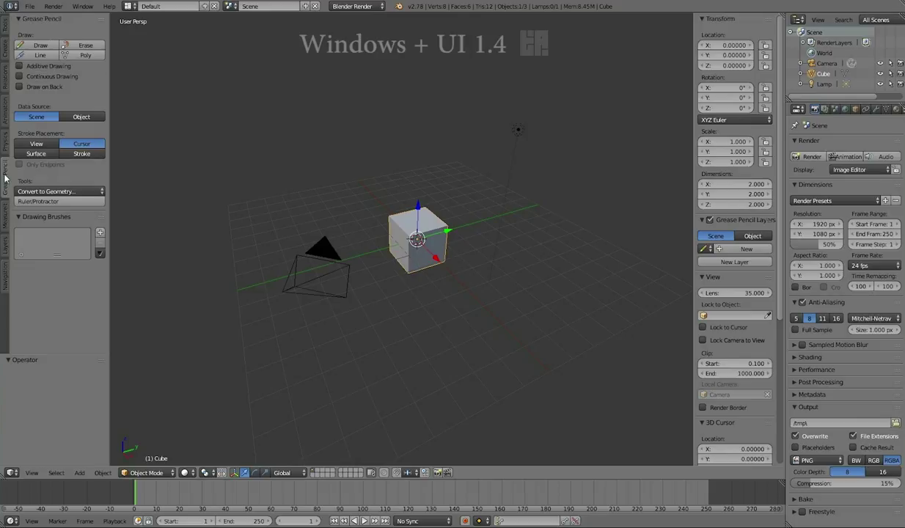
left_click(5, 216)
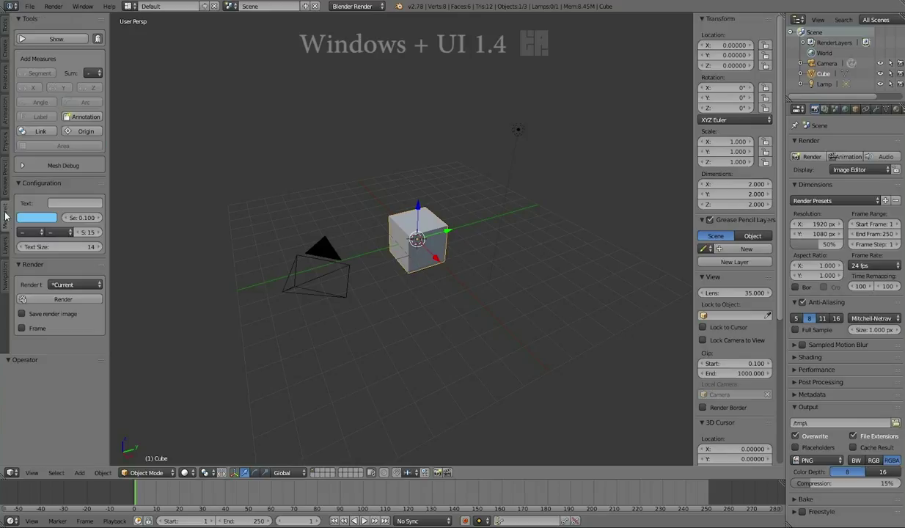
left_click(5, 242)
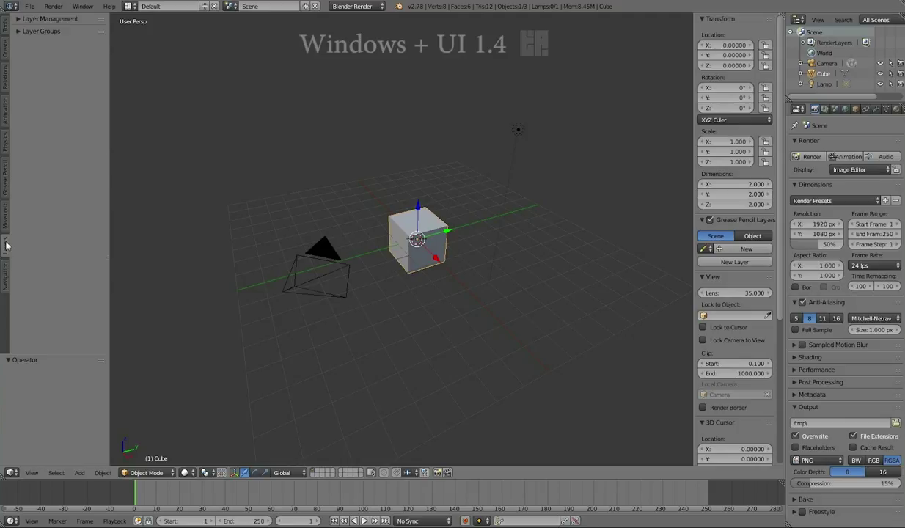
left_click(5, 281)
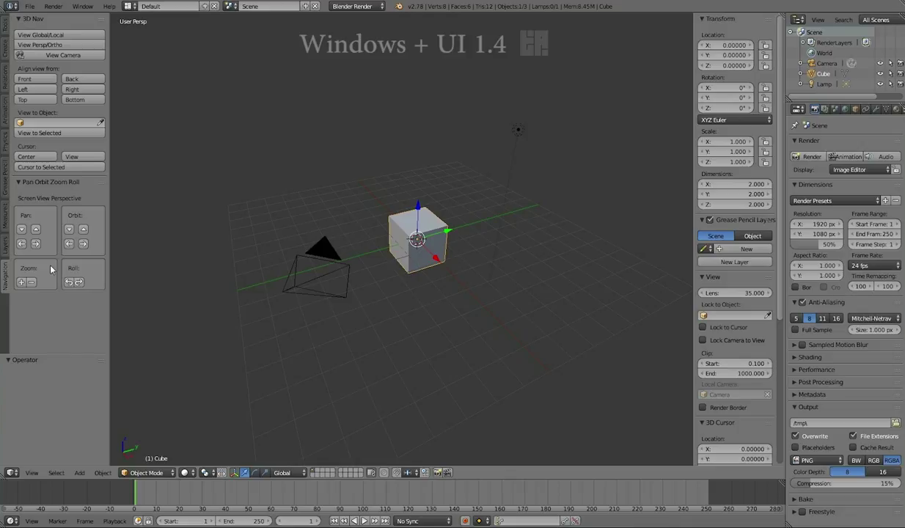
left_click(6, 27)
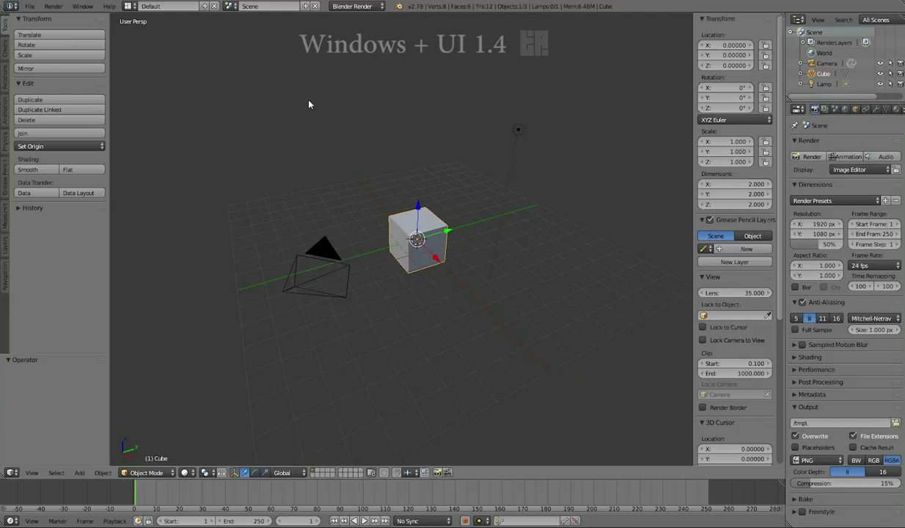
Toggle the sidebar, select camera, lamp, then cube again, and drag the sidebar wider.
key("n")
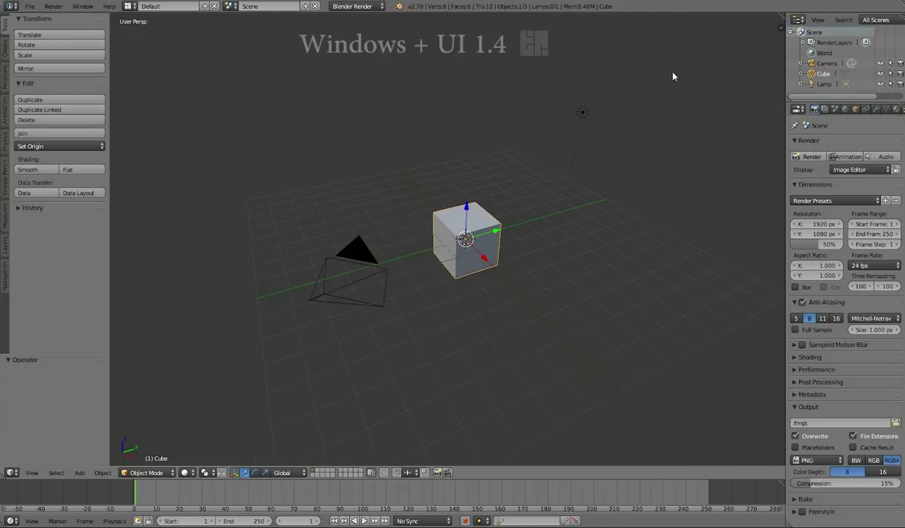
key("n")
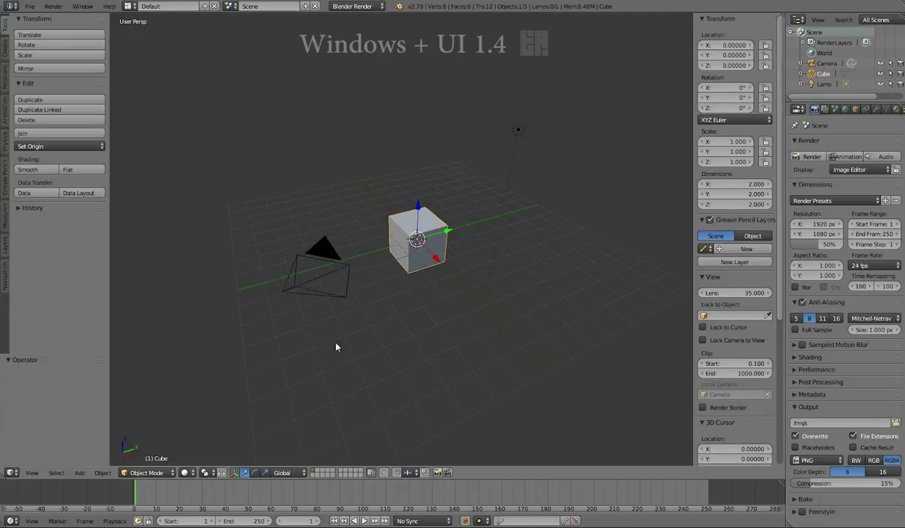
right_click(323, 255)
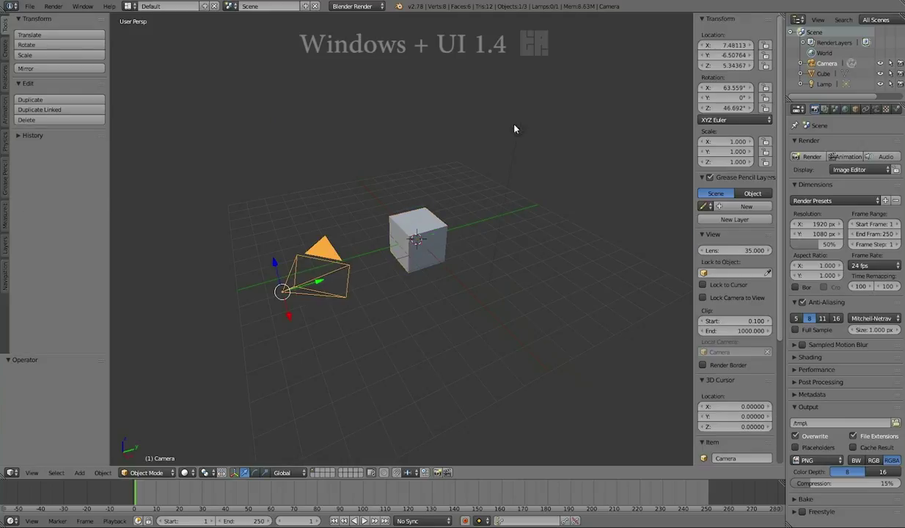
right_click(517, 130)
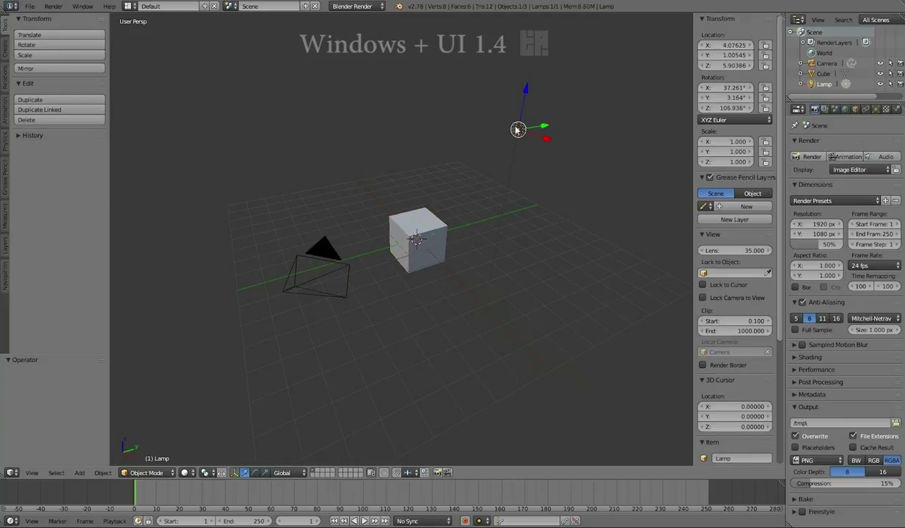
right_click(440, 220)
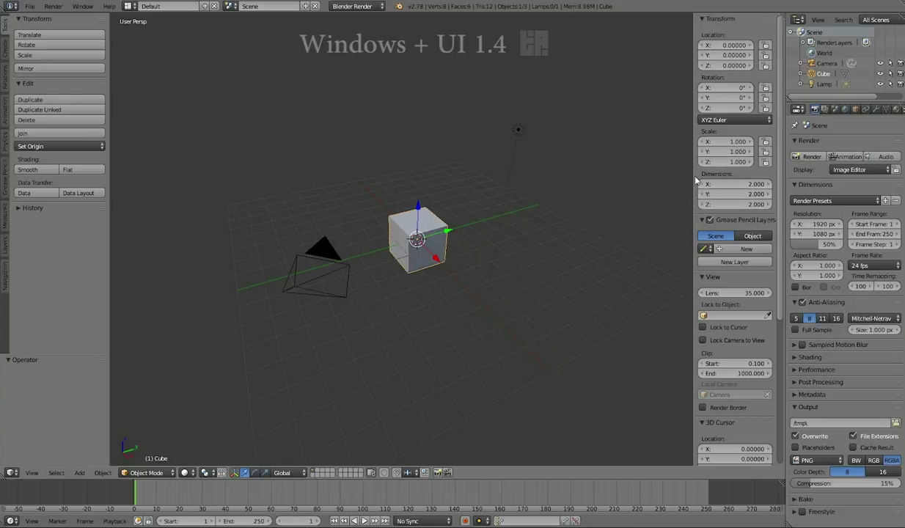
left_click_drag(692, 162, 587, 197)
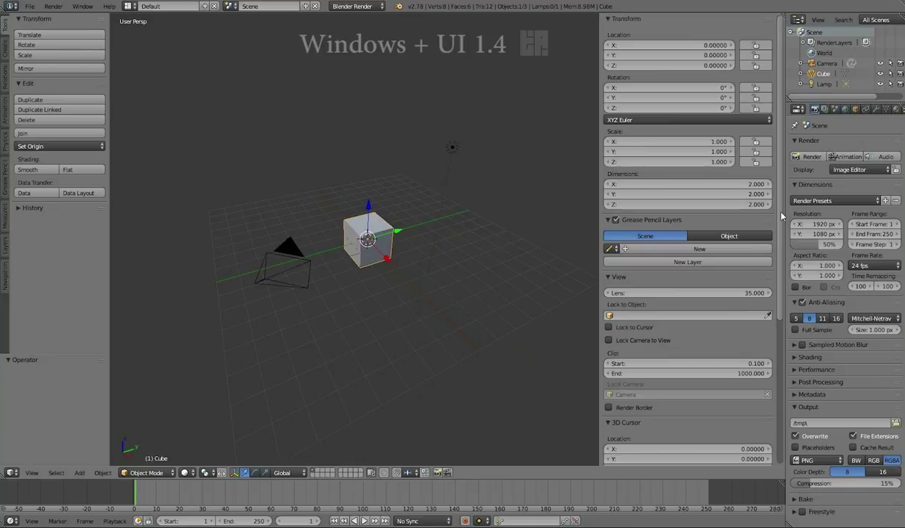
Turn on Ambient Occlusion and Depth Of Field in the sidebar's Shading section.
scroll(611, 397, "down", 7)
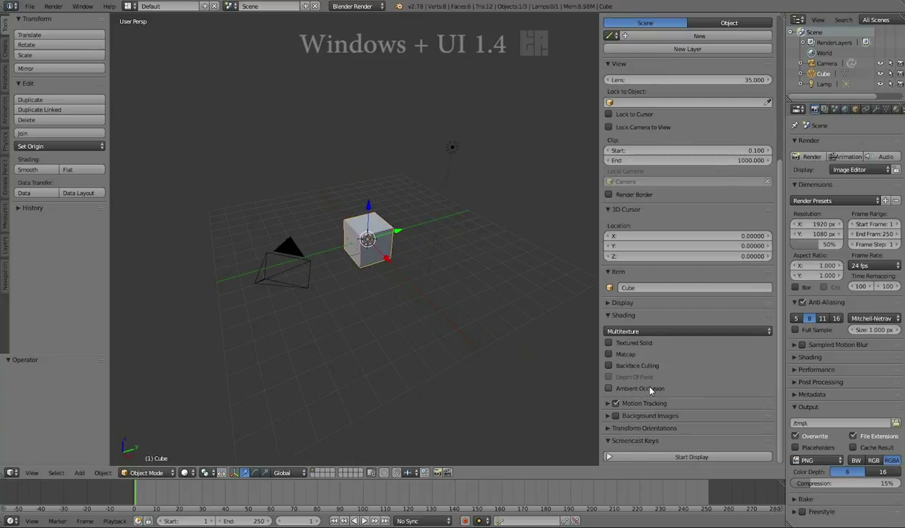
left_click(609, 389)
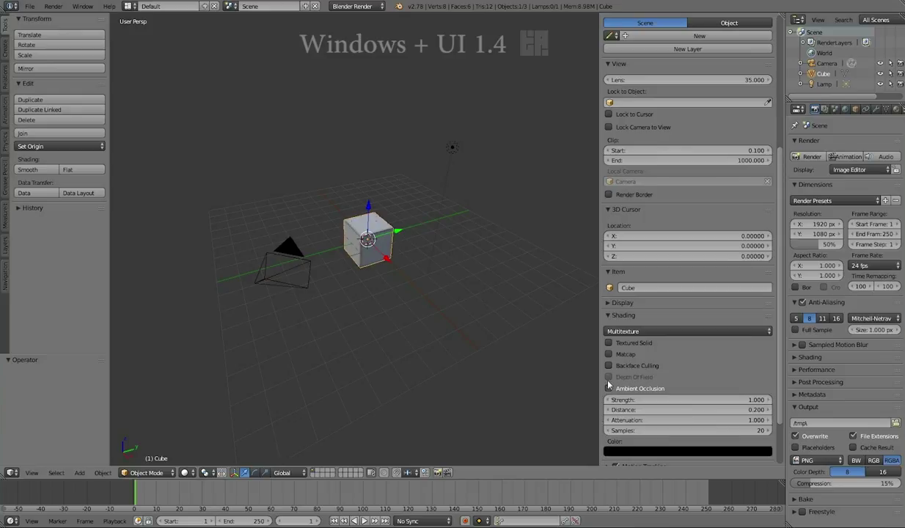
key("KP_0")
left_click(609, 377)
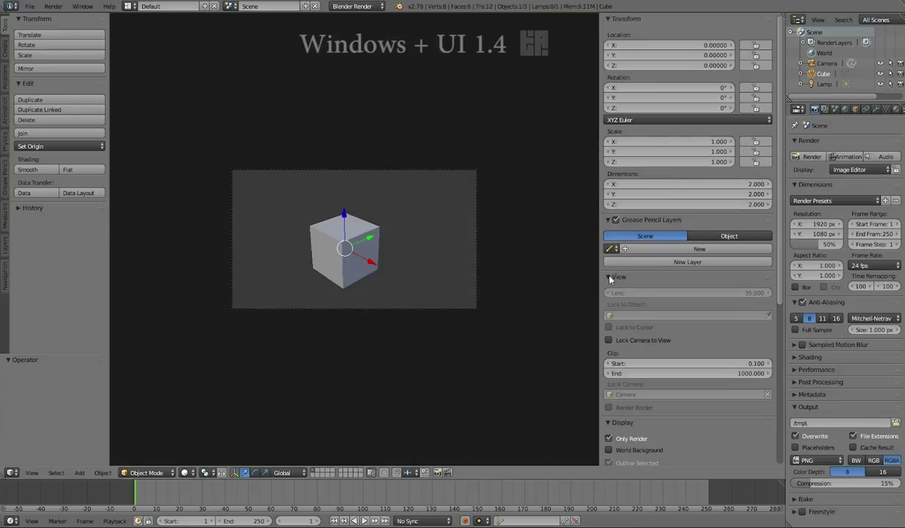
Collapse the View and Display sections and move the Item section under Transform.
left_click(610, 277)
left_click(607, 289)
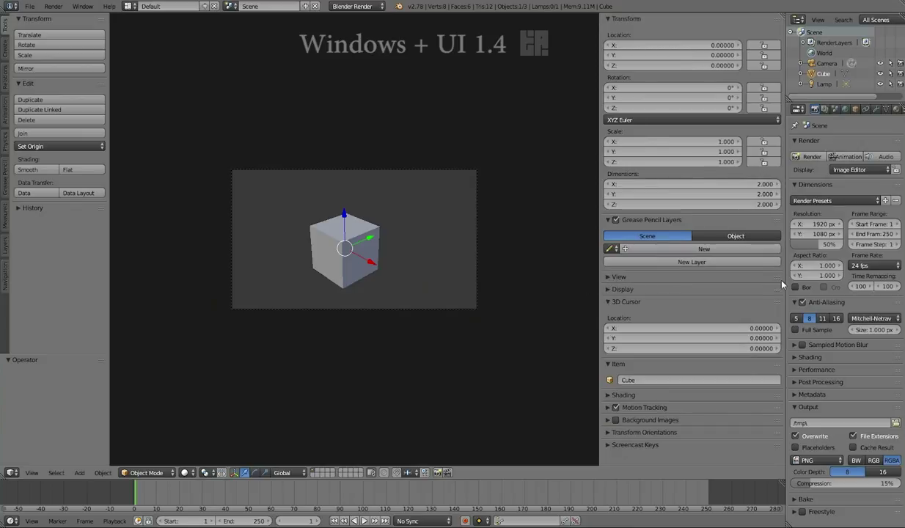
left_click_drag(779, 280, 775, 309)
left_click_drag(779, 364, 787, 327)
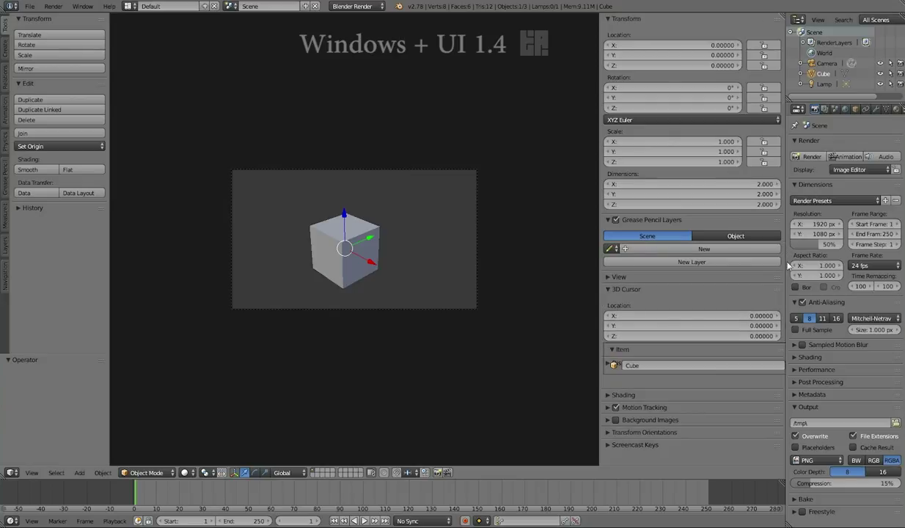
left_click_drag(787, 264, 778, 178)
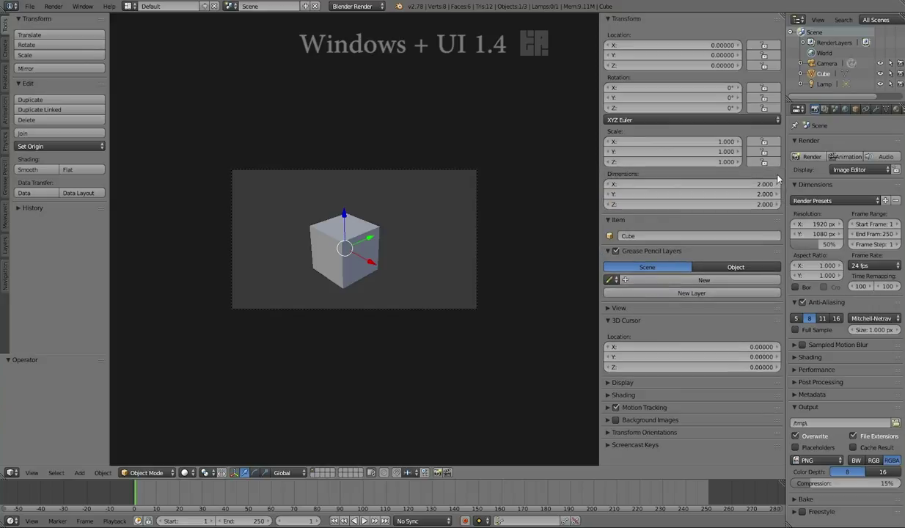
Expand the View section, orbit out of camera view, and uncheck Only Render under Display.
left_click(607, 308)
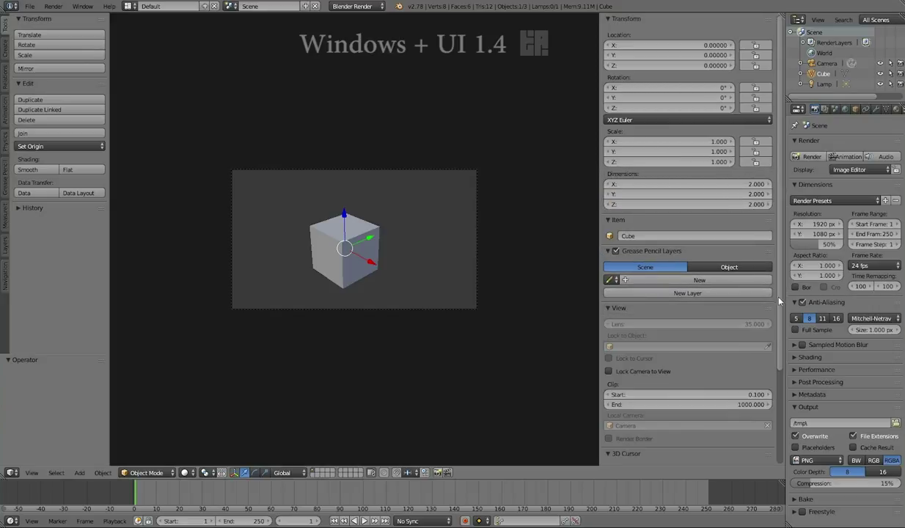
left_click_drag(780, 303, 783, 274)
middle_click_drag(451, 267, 484, 253)
scroll(754, 323, "down", 4)
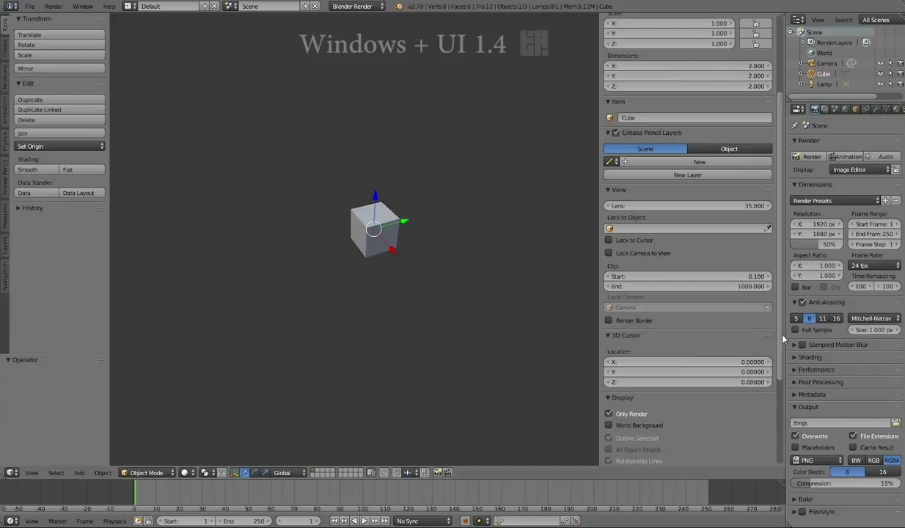
scroll(774, 367, "down", 4)
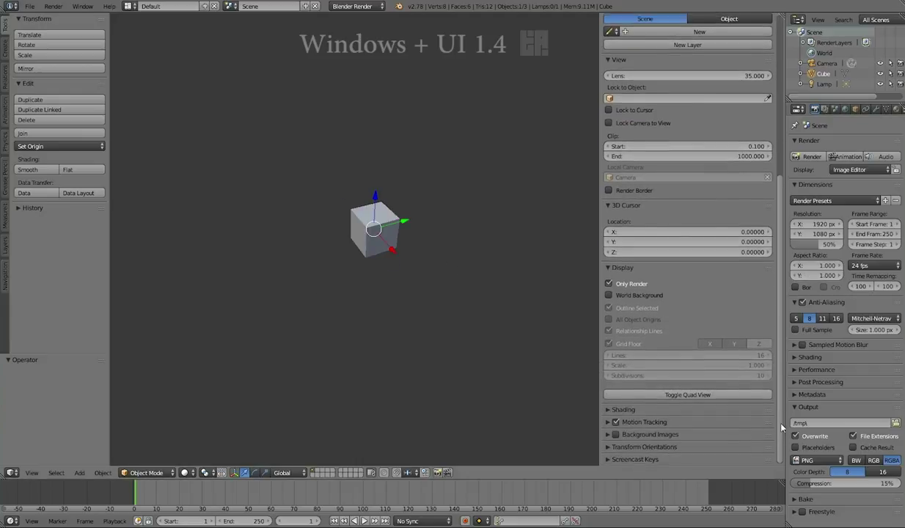
left_click(609, 292)
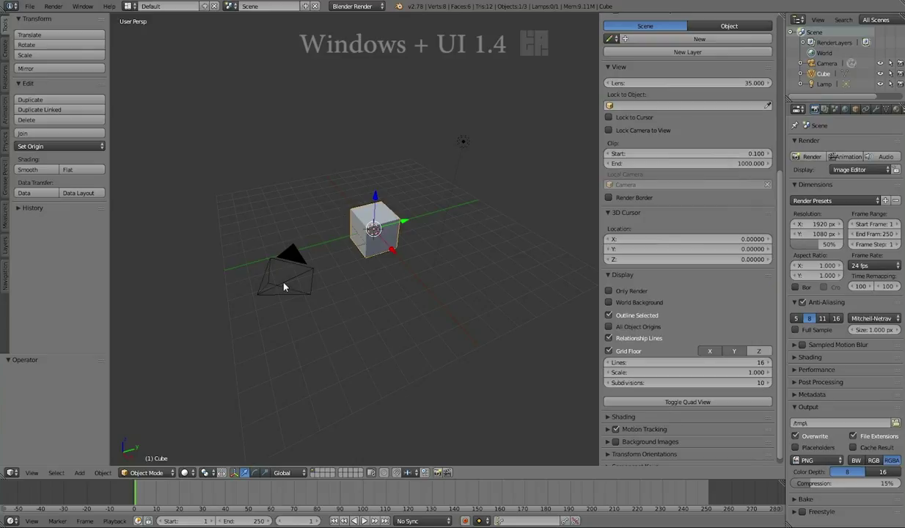
Look through the scene camera and zoom the view in and out.
key("KP_0")
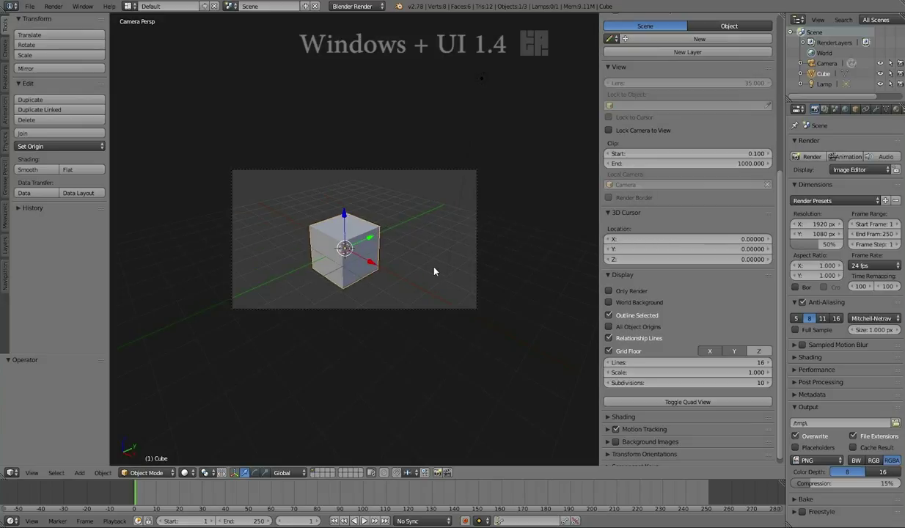
scroll(434, 271, "up", 2)
scroll(434, 271, "down", 3)
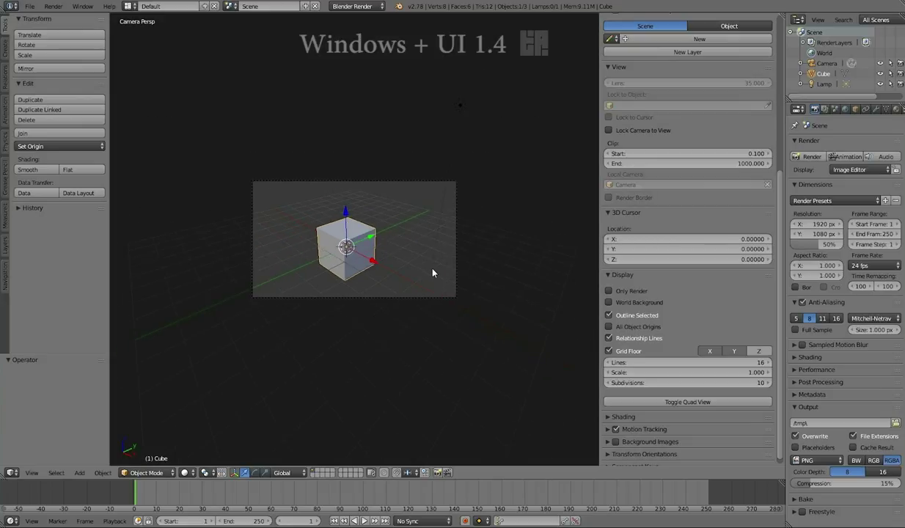
scroll(433, 273, "up", 1)
scroll(433, 273, "up", 2)
scroll(432, 272, "down", 2)
scroll(432, 273, "up", 4)
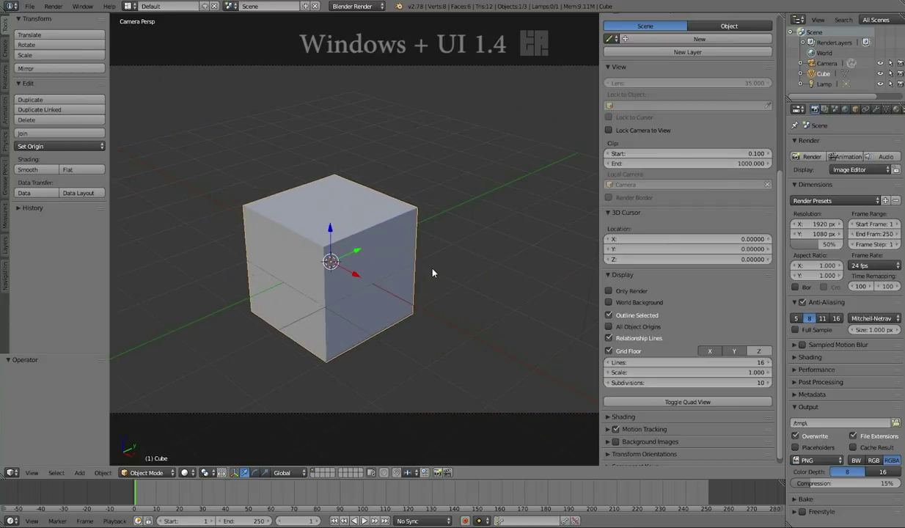
scroll(433, 273, "down", 2)
scroll(433, 274, "up", 1)
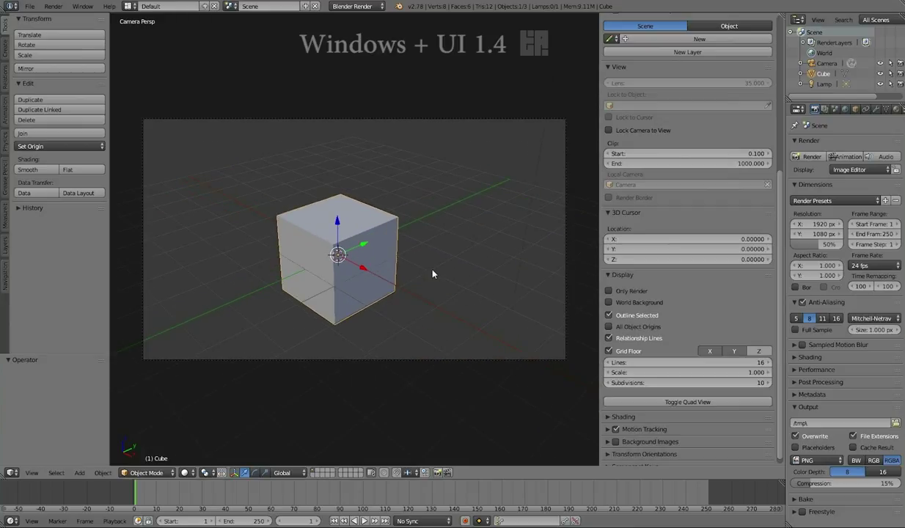
scroll(433, 274, "up", 1)
scroll(432, 273, "down", 2)
scroll(432, 273, "up", 2)
scroll(431, 273, "down", 1)
scroll(783, 255, "up", 6)
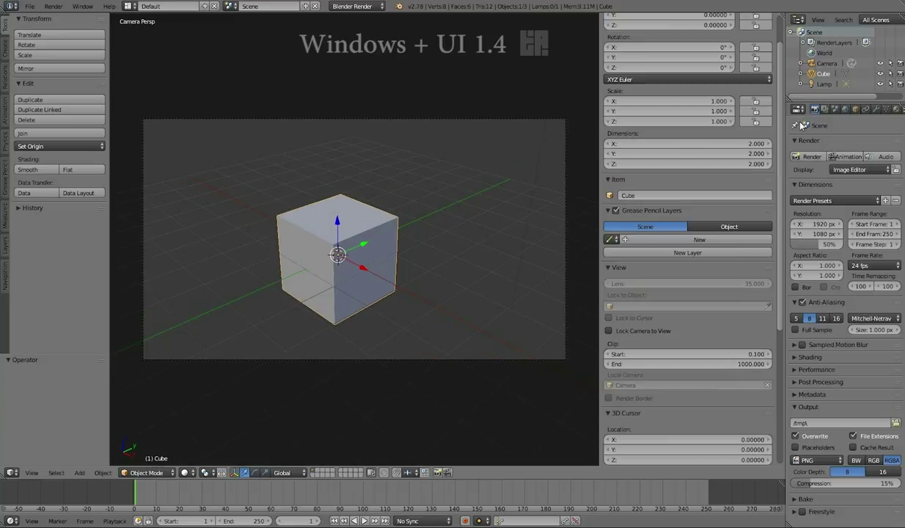
Turn on Lock Camera to View and orbit the locked camera around the cube.
left_click(610, 268)
left_click(610, 269)
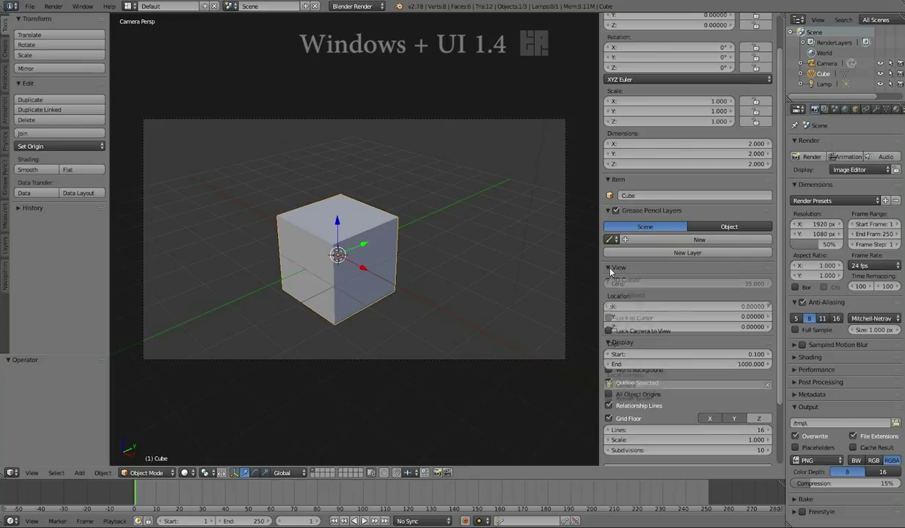
left_click(610, 332)
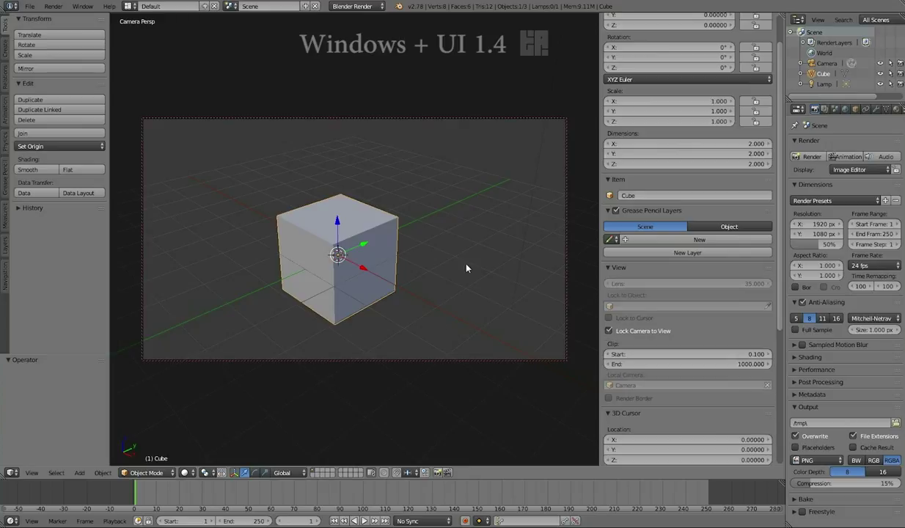
middle_click_drag(462, 267, 481, 219)
scroll(447, 278, "down", 6)
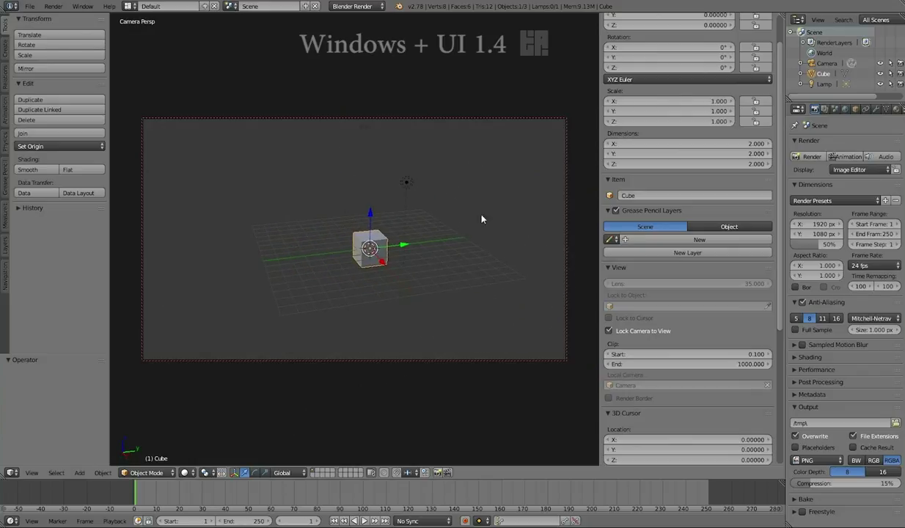
Select the Camera in the outliner and zoom it back to X 50.33, Y −16.86, Z 20.49.
left_click(827, 64)
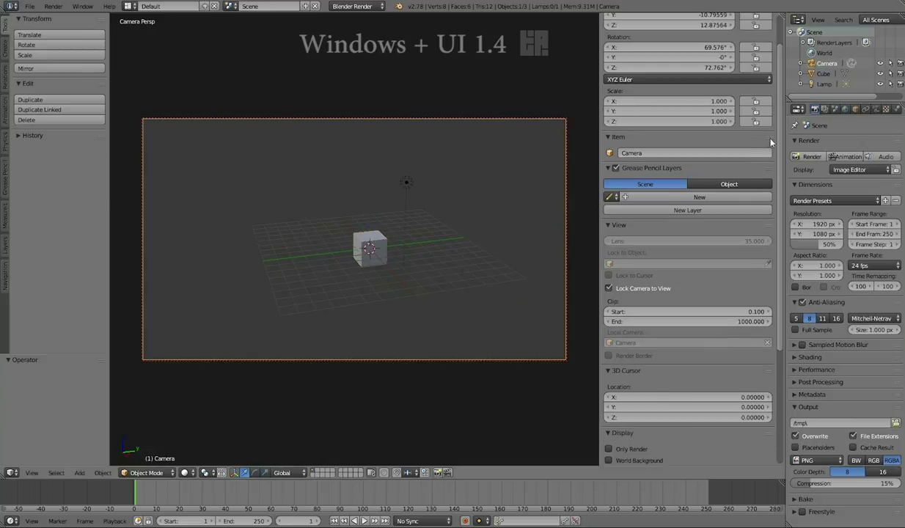
scroll(607, 218, "down", 1)
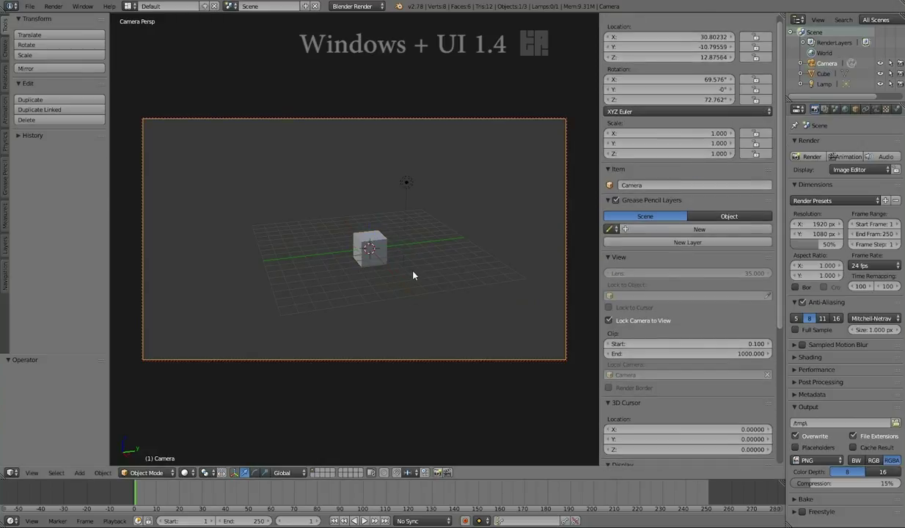
scroll(413, 275, "down", 3)
scroll(413, 275, "up", 3)
scroll(413, 275, "down", 3)
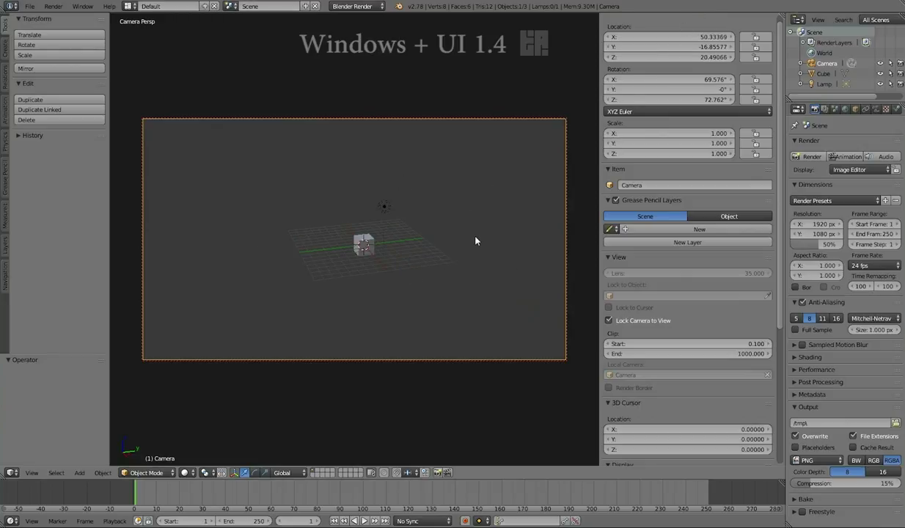
scroll(475, 240, "up", 3)
scroll(477, 241, "down", 3)
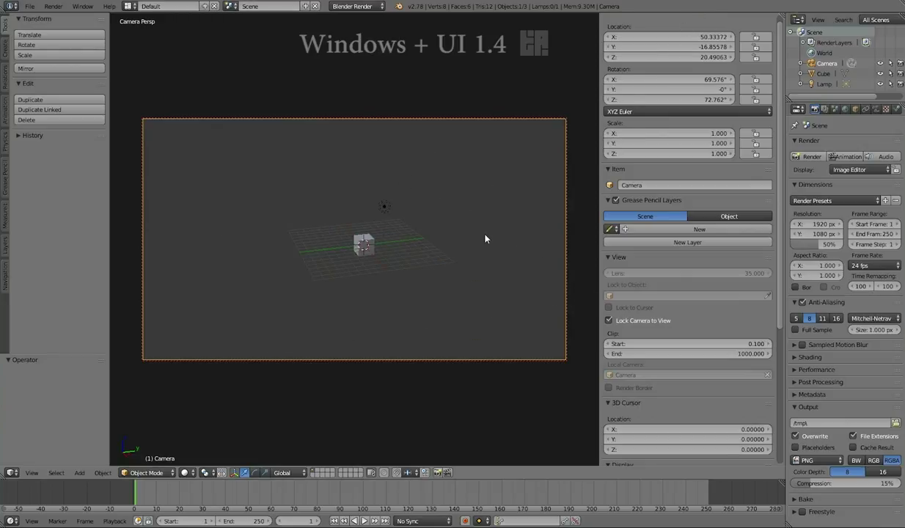
scroll(750, 409, "down", 8)
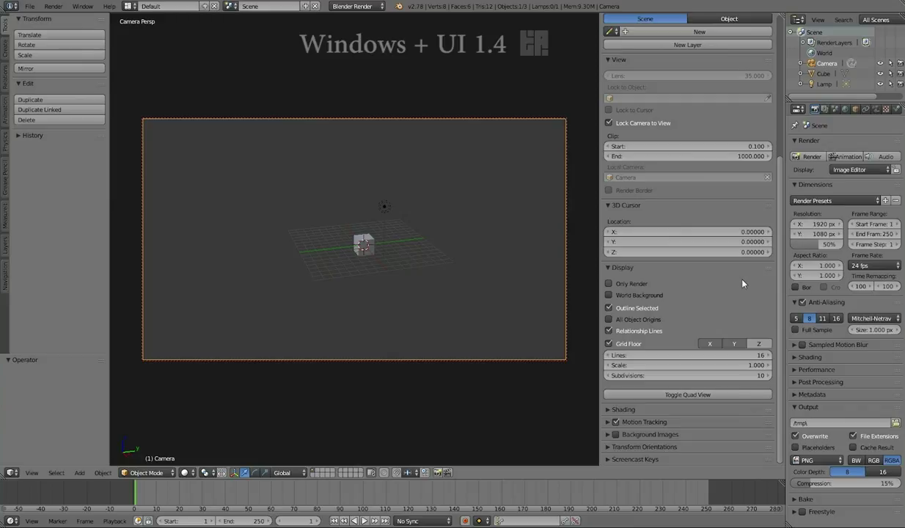
Turn Only Render back on in the Display section and hide the sidebar.
left_click(608, 285)
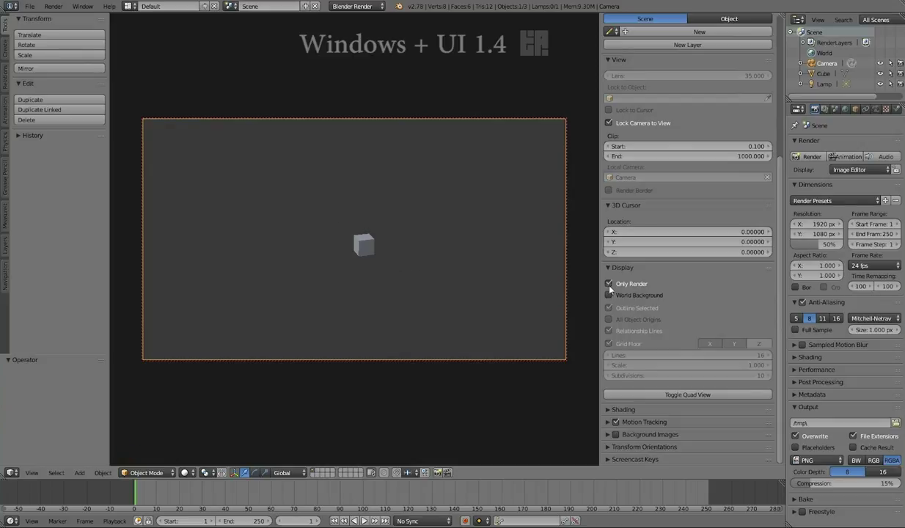
key("n")
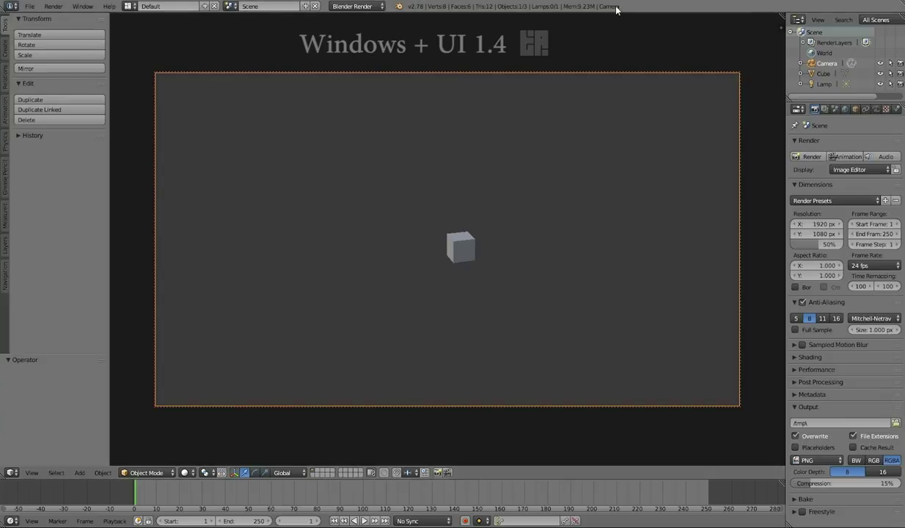
Unlock the camera from the view, orbit around the cube, and raise the viewport lens to 116.6.
key("n")
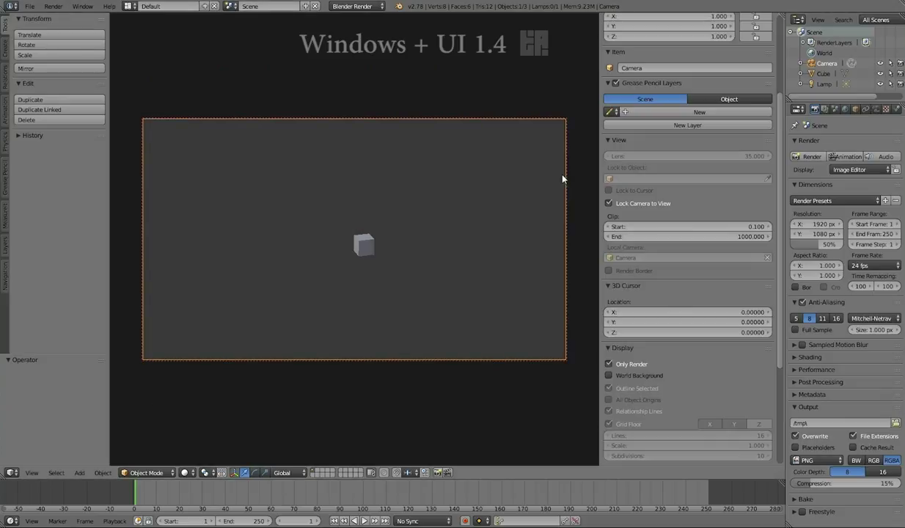
left_click(608, 204)
middle_click_drag(473, 257, 428, 272)
scroll(416, 290, "up", 5)
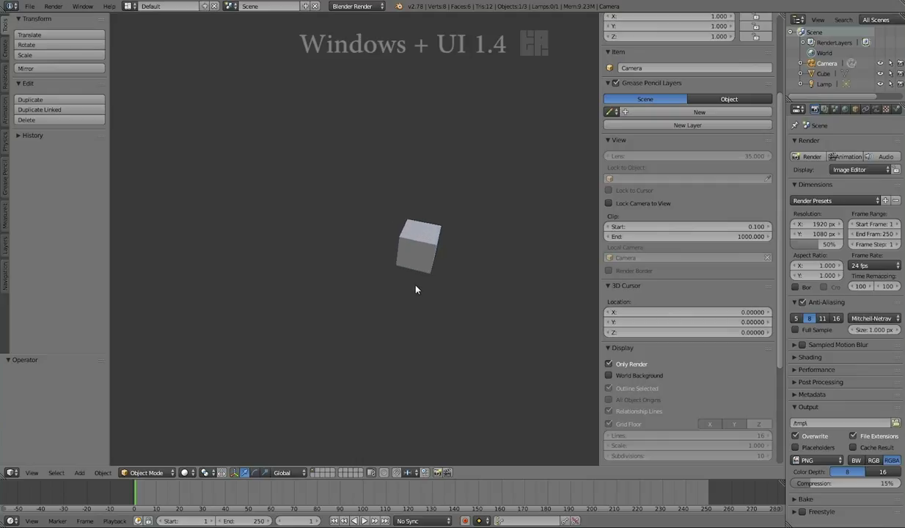
middle_click_drag(471, 248, 413, 262)
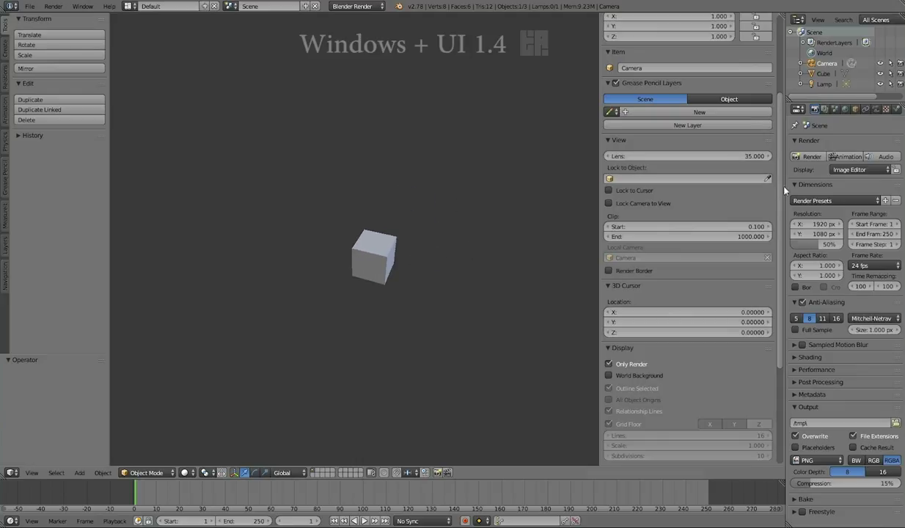
scroll(755, 179, "up", 4)
left_click_drag(687, 263, 850, 262)
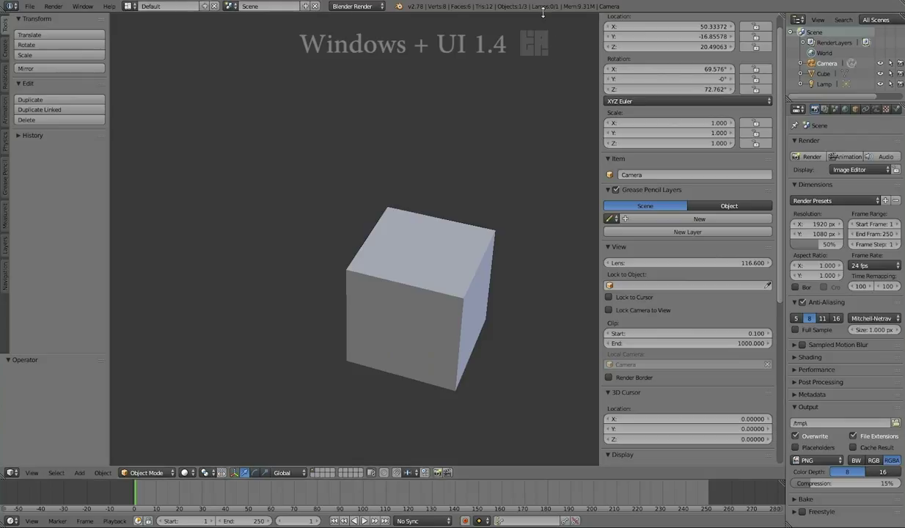
Return to camera view, relock the camera to the view, and pan the cube's framing.
key("KP_0")
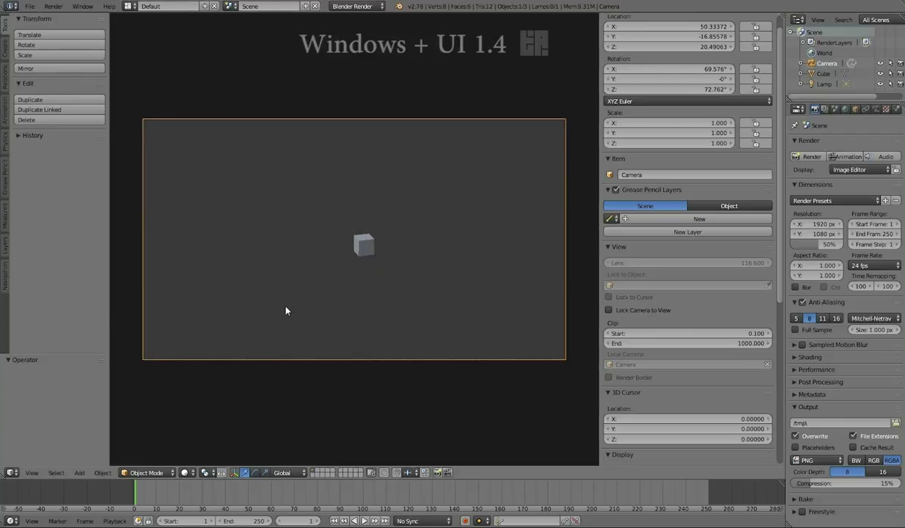
left_click(607, 310)
mouse_move(449, 292)
middle_mouse_down("shift")
mouse_move(378, 300)
mouse_move(453, 289)
middle_mouse_up("shift")
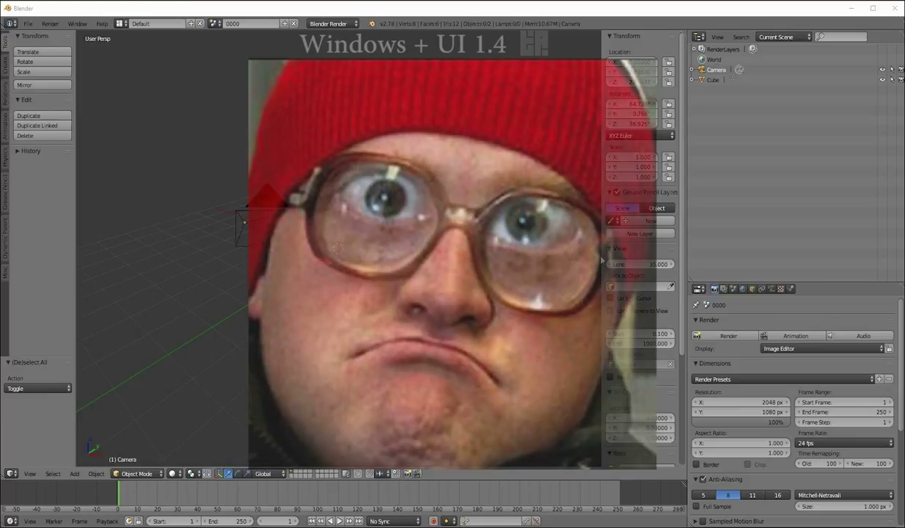
Widen the N-sidebar and scale its contents up to nearly double size.
left_click_drag(601, 259, 503, 259)
key("KP_Subtract")
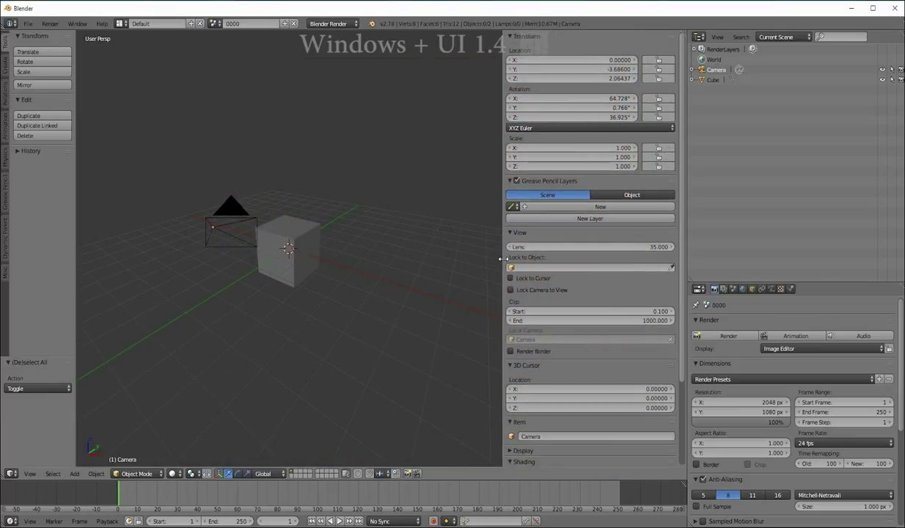
key("KP_Add")
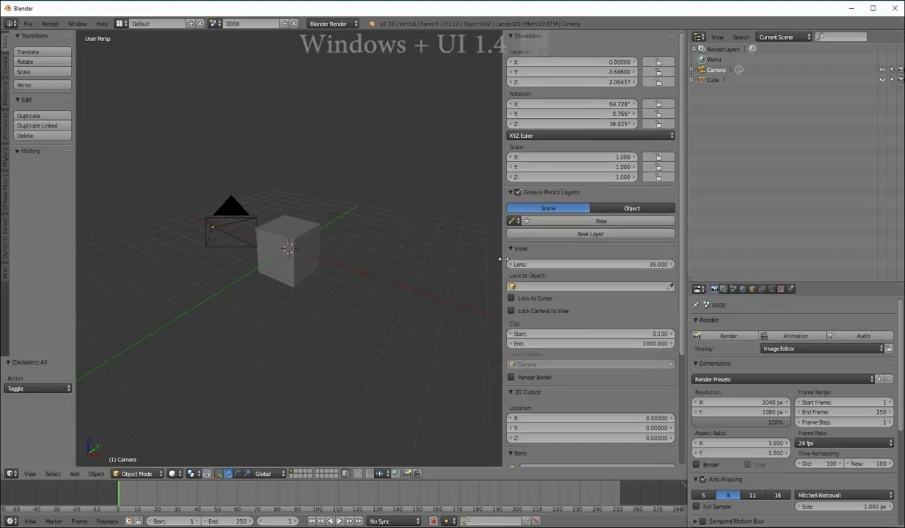
key("KP_Subtract")
key("KP_Subtract")
key("KP_Add")
key("KP_Add")
key("KP_Subtract")
key("KP_Subtract")
key("KP_Subtract")
key("KP_Add")
key("KP_Add")
key("KP_Add")
key("KP_Add")
key("KP_Add")
key("KP_Add")
key("KP_Add")
key("KP_Add")
key("KP_Add")
key("KP_Add")
key("KP_Add")
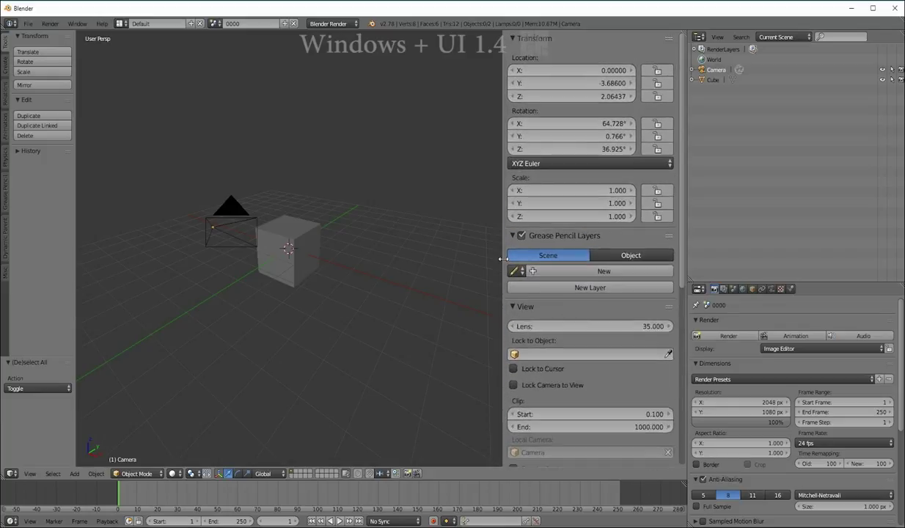
key("KP_Subtract")
key("KP_Subtract")
key("KP_Add")
key("KP_Add")
key("KP_Add")
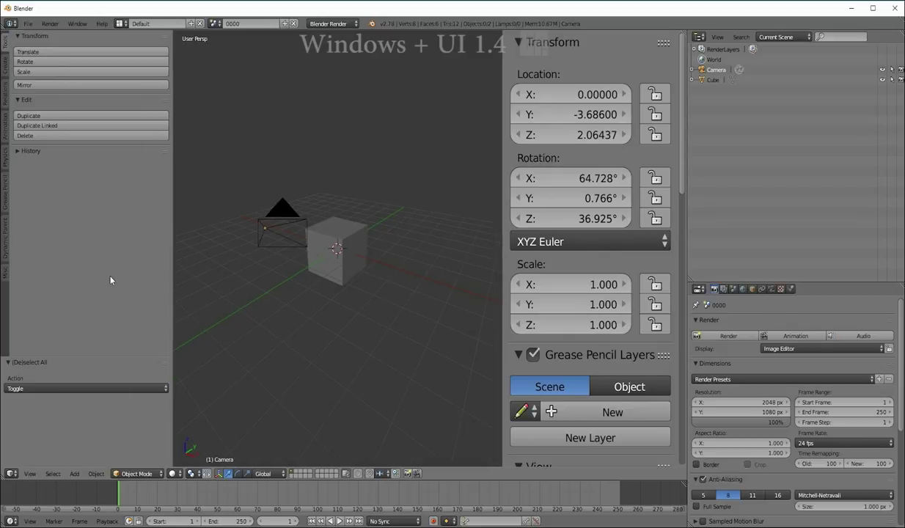
Enlarge the tool shelf, rescale the Properties panel, then expand and collapse RenderLayers in the Outliner.
key("KP_Add")
key("KP_Add")
key("KP_Add")
key("KP_Add")
key("KP_Add")
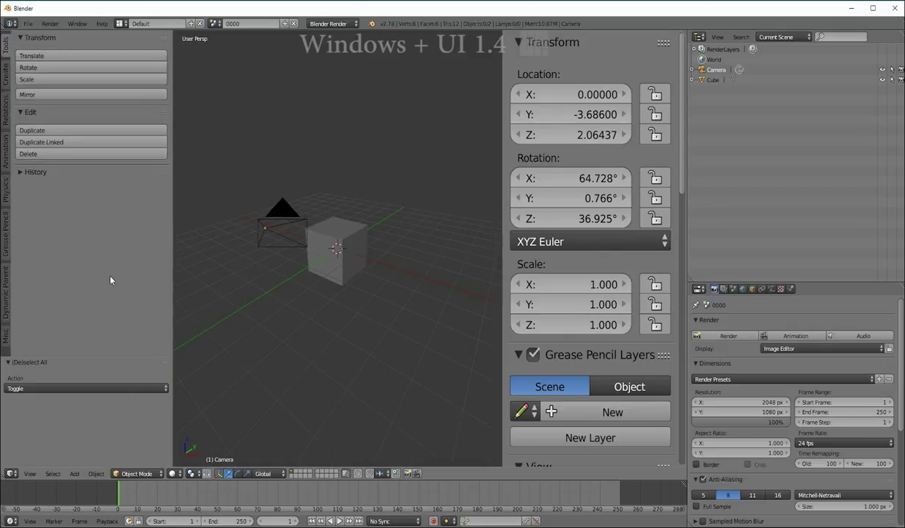
key("KP_Add")
key("KP_Add")
key("KP_Add")
key("KP_Add")
key("KP_Add")
key("KP_Add")
key("KP_Add")
key("KP_Add")
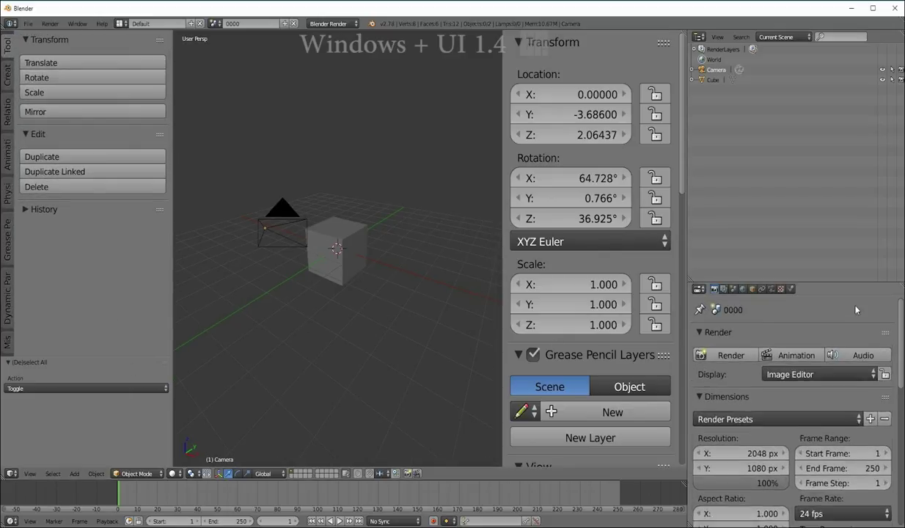
key("KP_Subtract")
key("KP_Subtract")
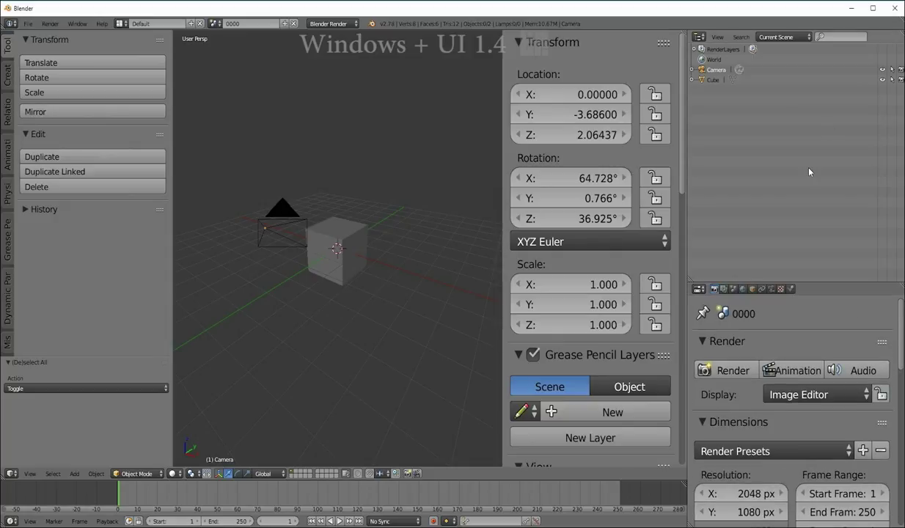
key("KP_Add")
key("KP_Add")
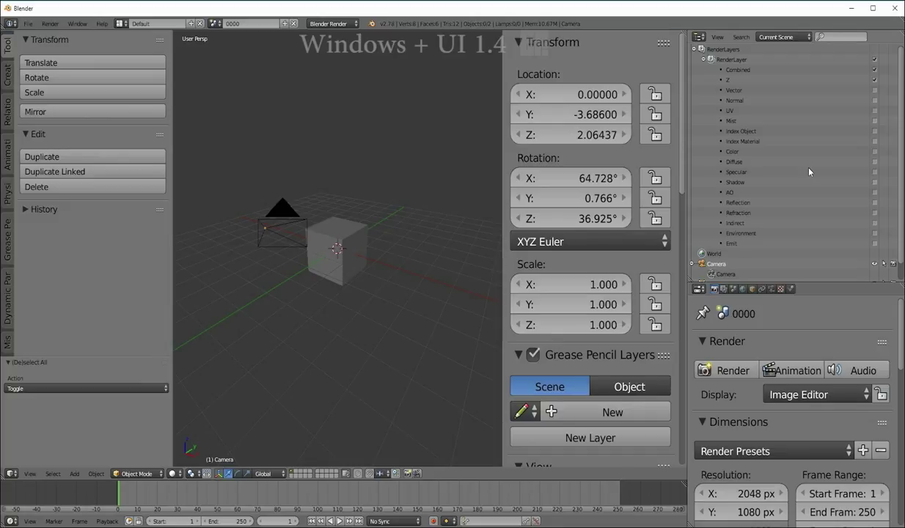
key("KP_Subtract")
key("KP_Subtract")
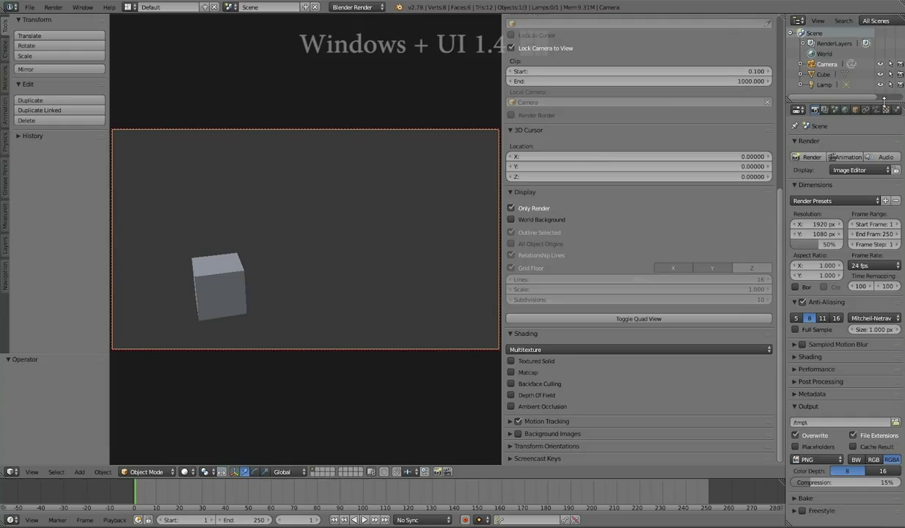
Make the Outliner taller, widen the right-hand editors, and select Cube then Lamp.
left_click_drag(873, 170, 873, 211)
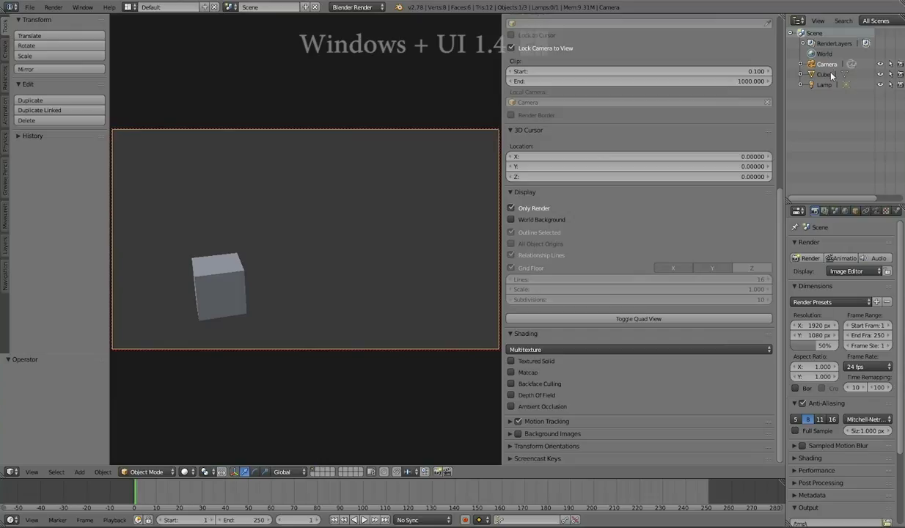
left_click_drag(785, 147, 682, 147)
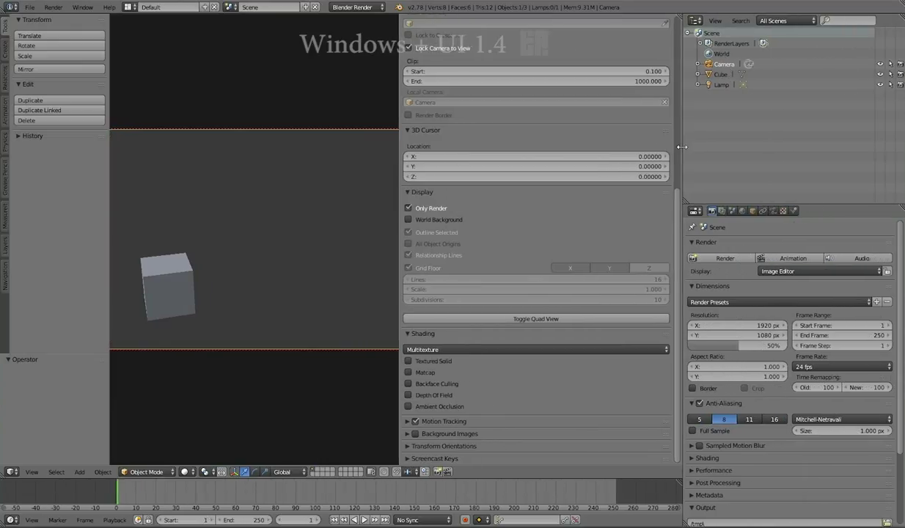
left_click(721, 74)
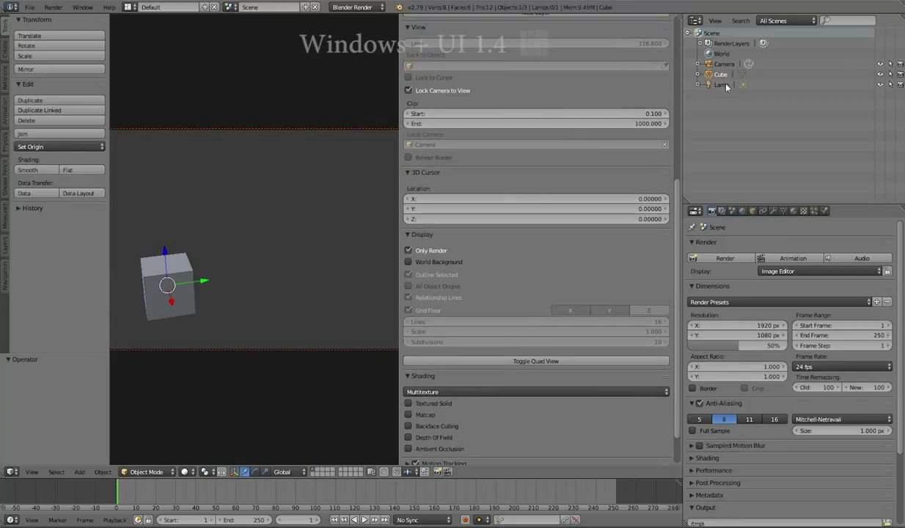
left_click(722, 84)
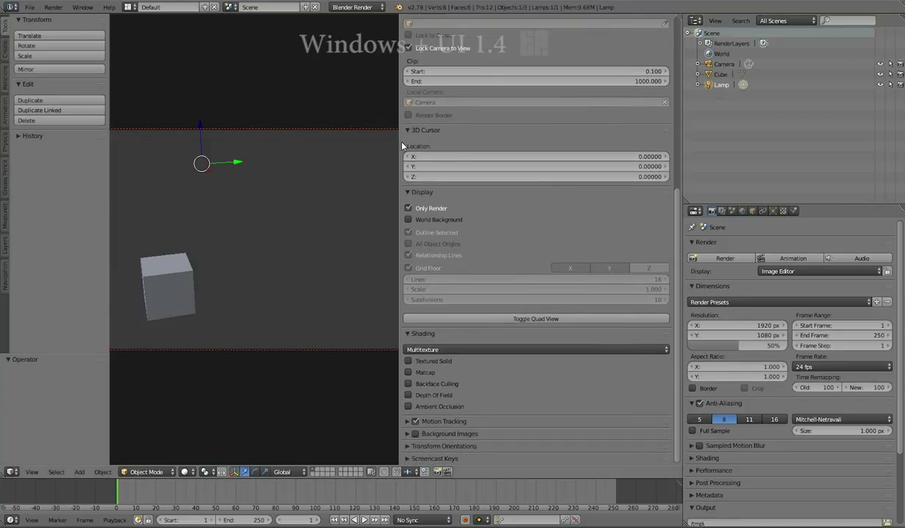
Narrow the N-sidebar to widen the camera view, then select Camera, Cube and Lamp.
left_click_drag(401, 146, 511, 147)
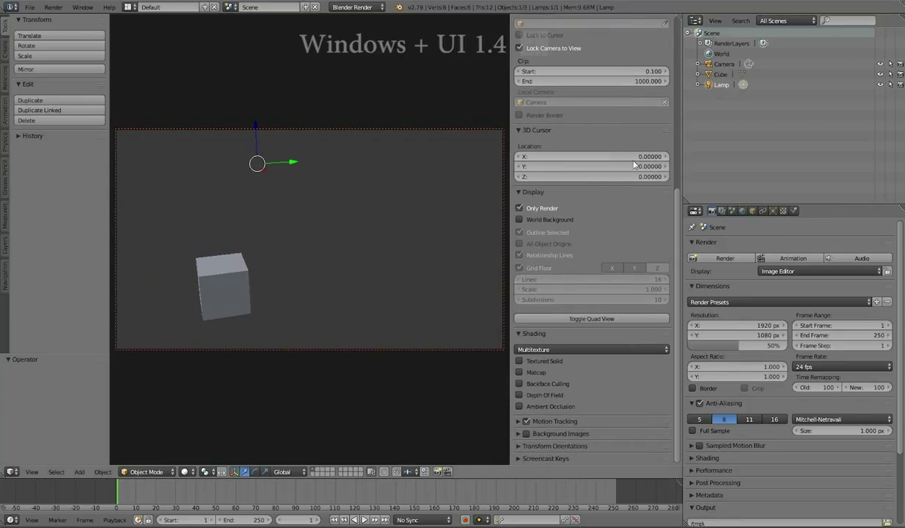
scroll(661, 168, "up", 8)
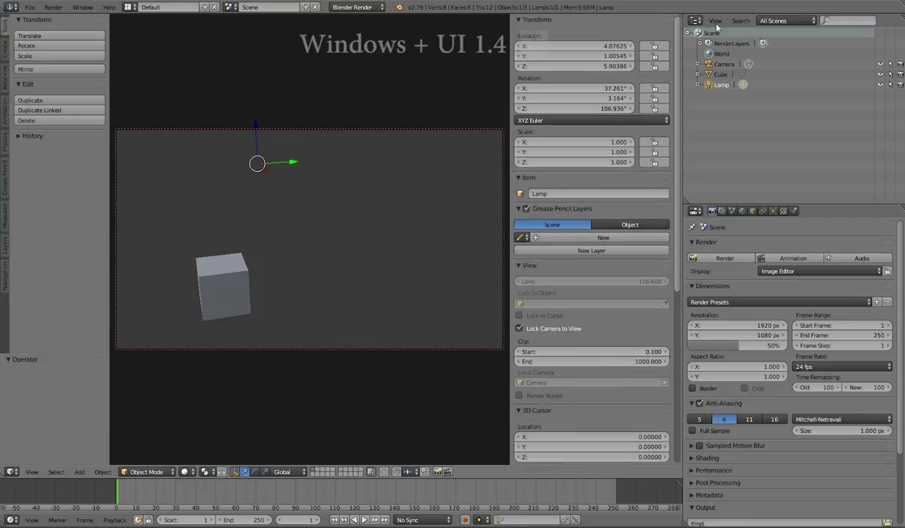
left_click(722, 64)
left_click(721, 75)
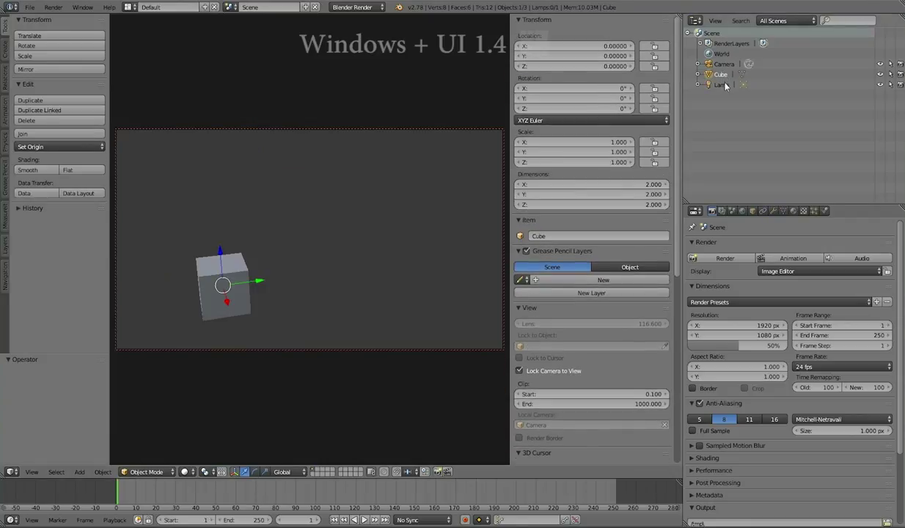
left_click(723, 84)
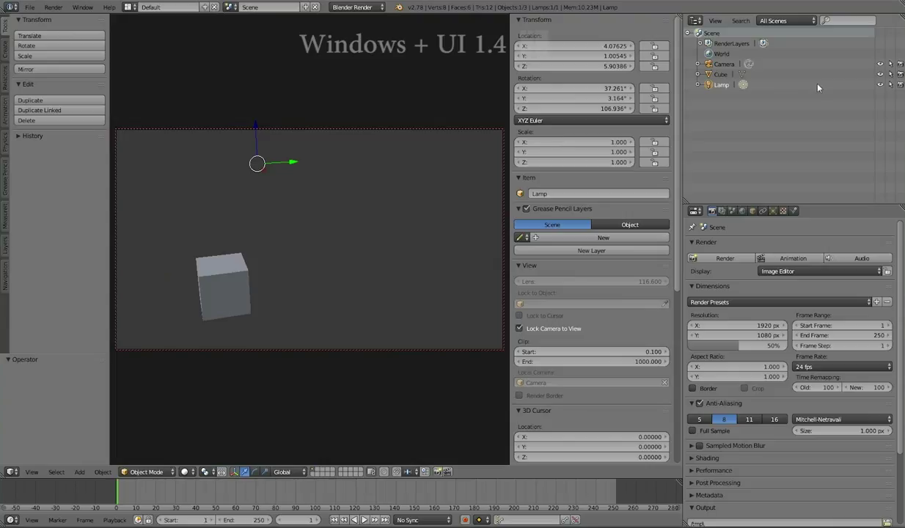
Hide and unhide the cube via its Outliner eye icon, then swing the locked camera to centre it.
left_click(881, 75)
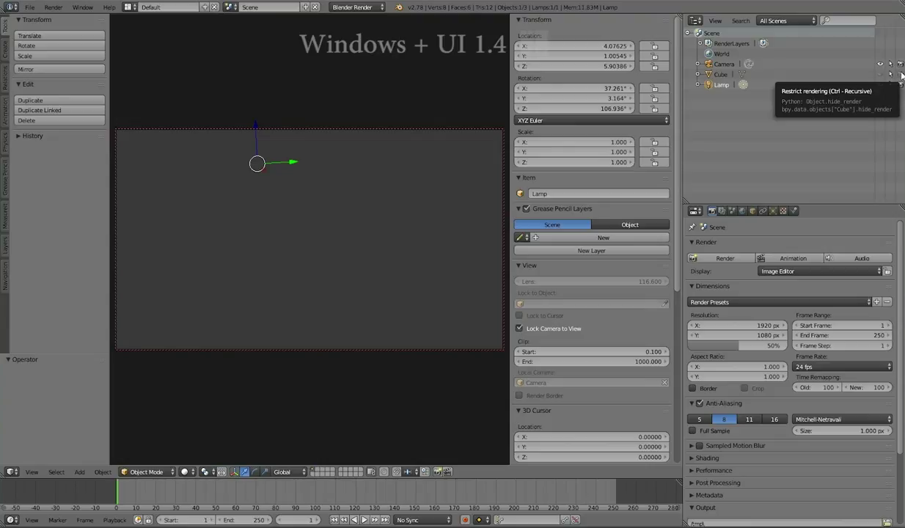
left_click(881, 74)
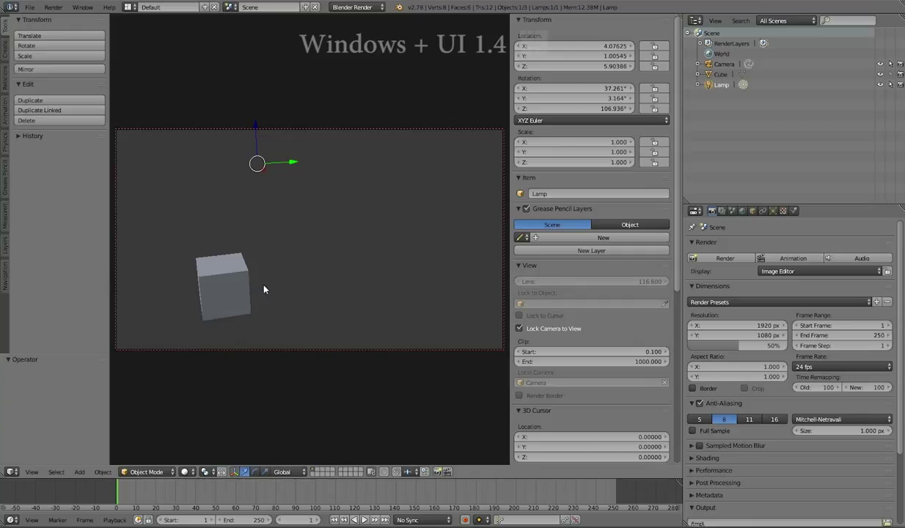
middle_click_drag(264, 290, 211, 289)
scroll(212, 290, "down", 2)
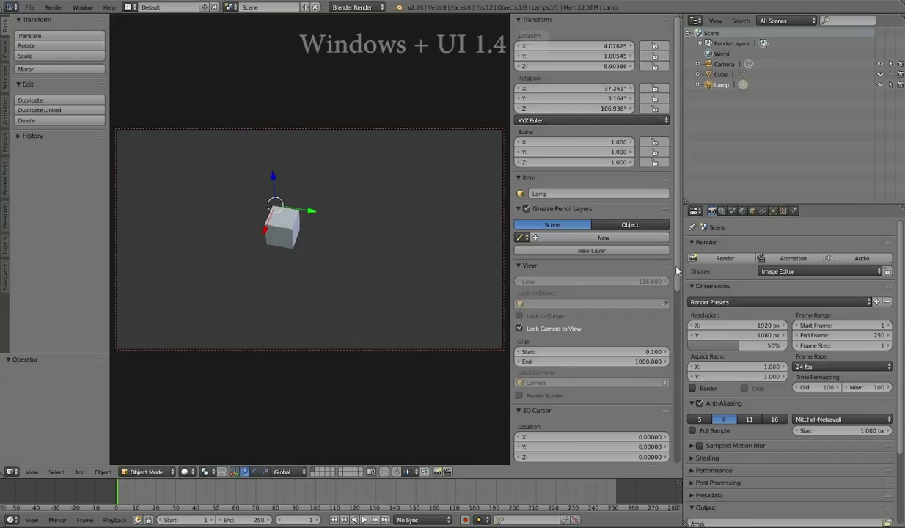
Uncheck Only Render to restore the grid floor and overlays, and orbit to a lower angle.
scroll(664, 330, "down", 10)
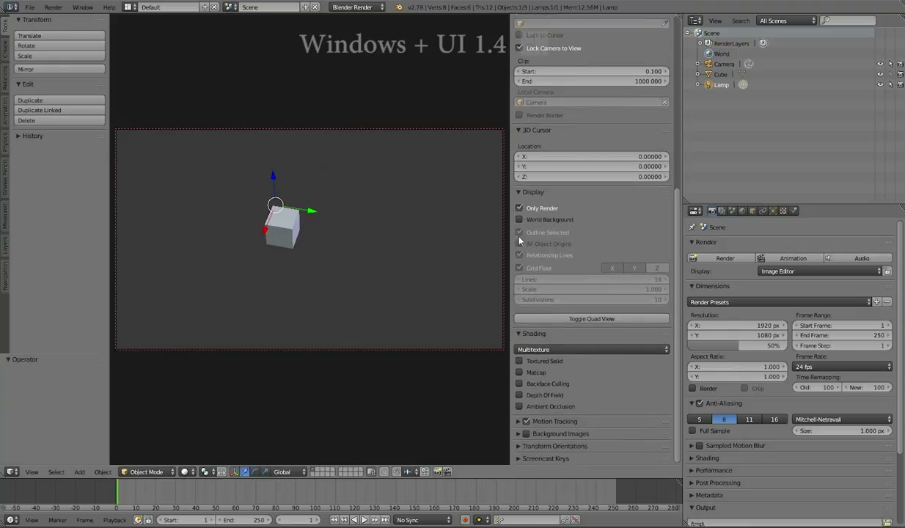
left_click(519, 209)
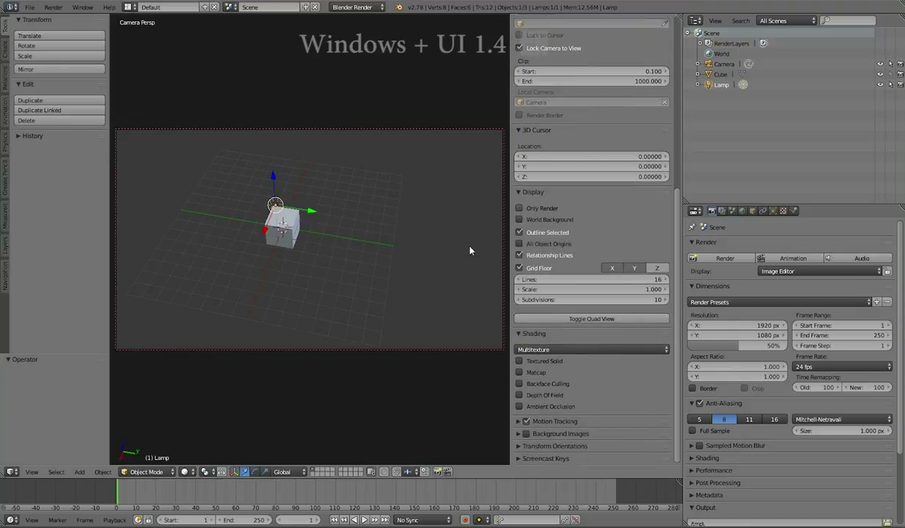
middle_click_drag(254, 311, 226, 266)
scroll(226, 266, "down", 5)
scroll(227, 266, "up", 5)
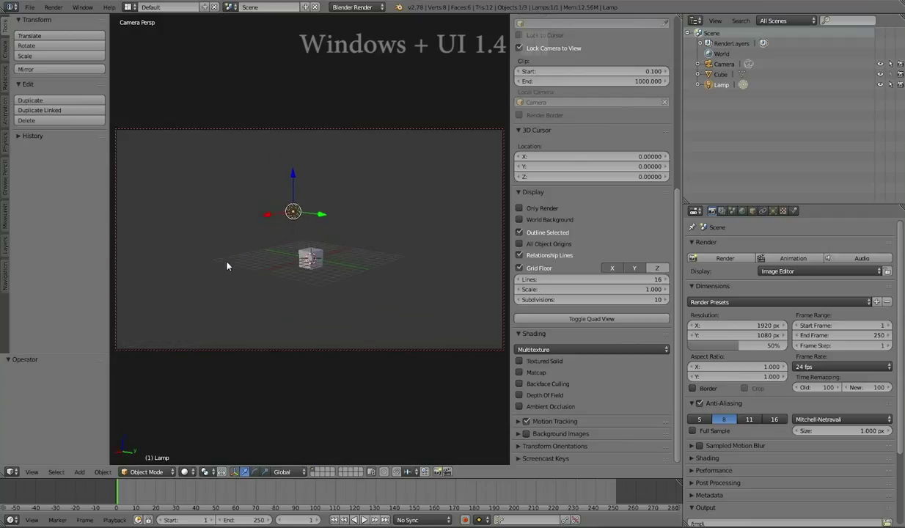
scroll(228, 264, "up", 2)
Orbit the camera view sideways, then select the Camera and the cube.
middle_click_drag(227, 264, 317, 265)
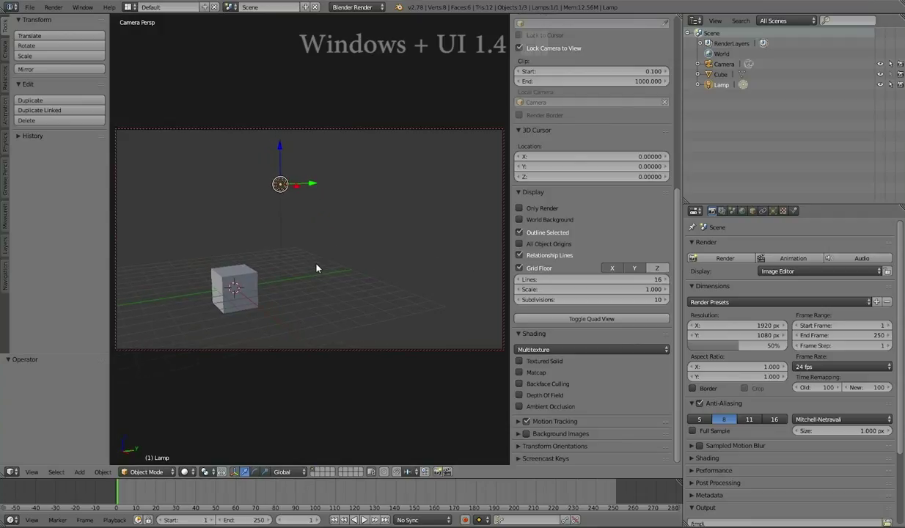
left_click(725, 65)
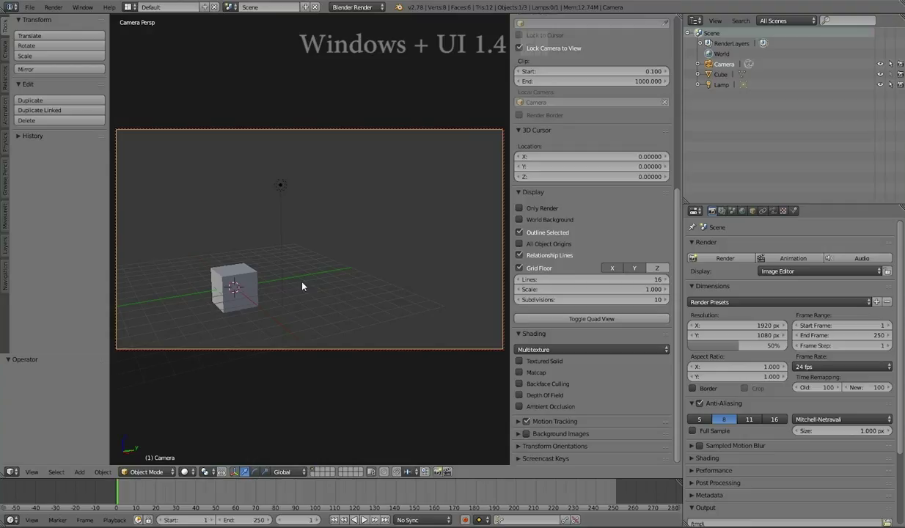
right_click(255, 289)
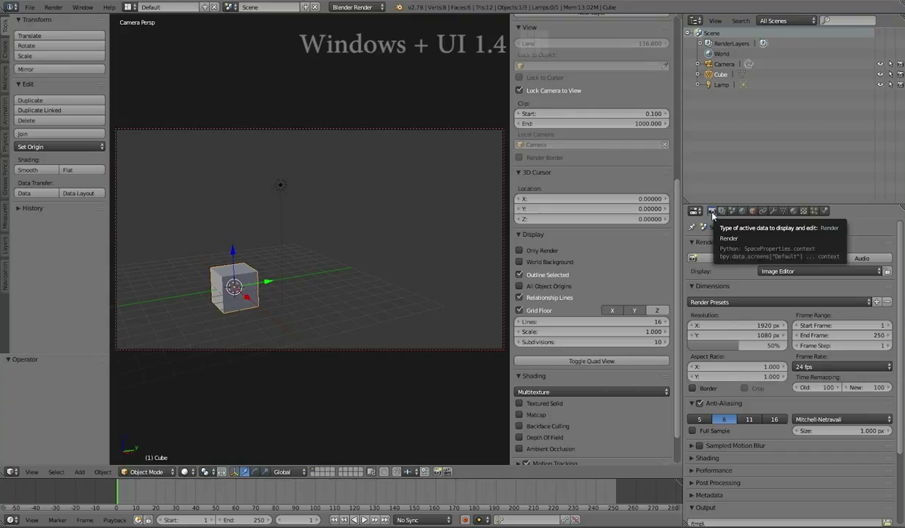
left_click(763, 211)
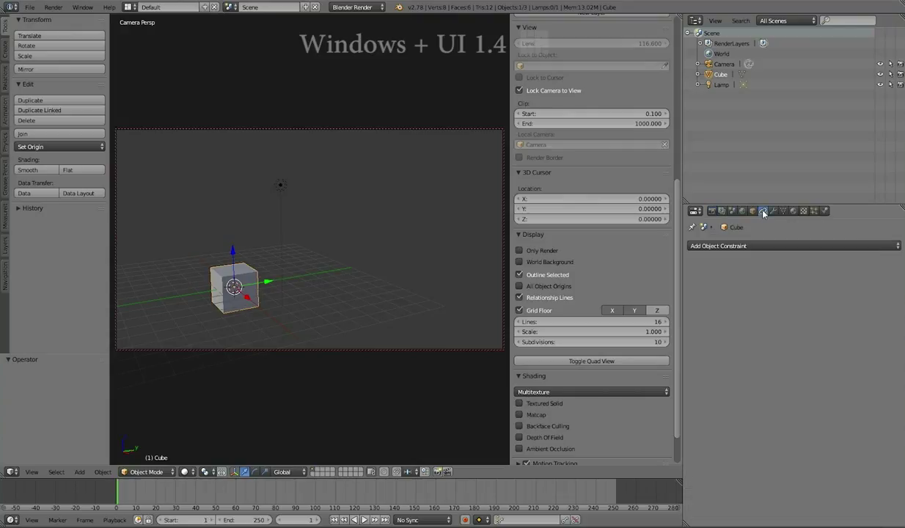
left_click(752, 211)
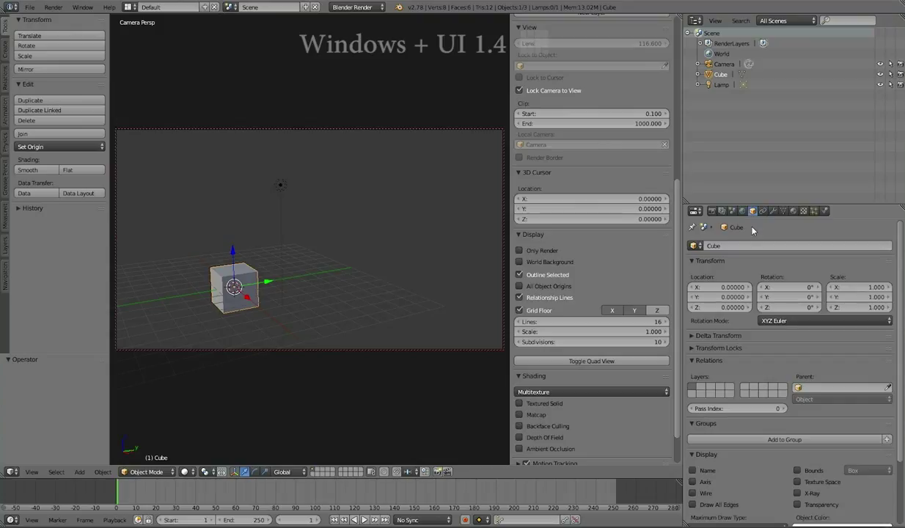
scroll(752, 230, "down", 3)
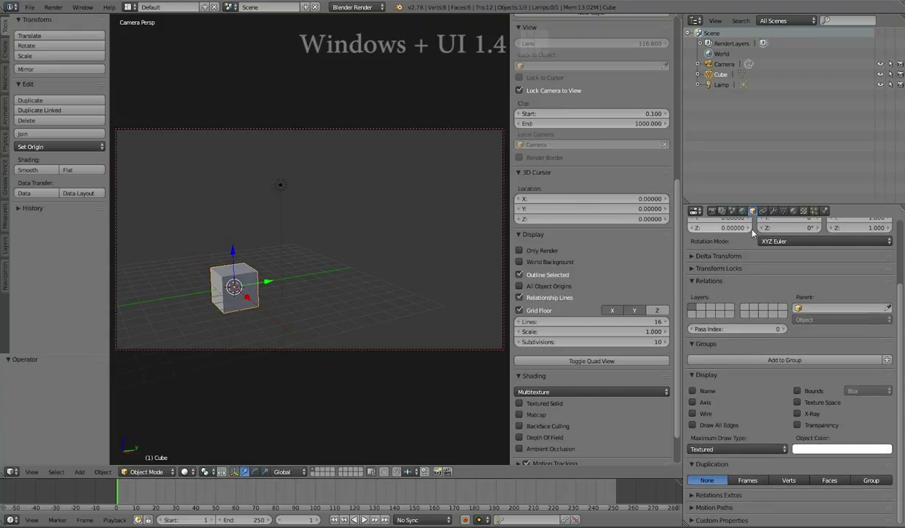
left_click(783, 212)
left_click(794, 211)
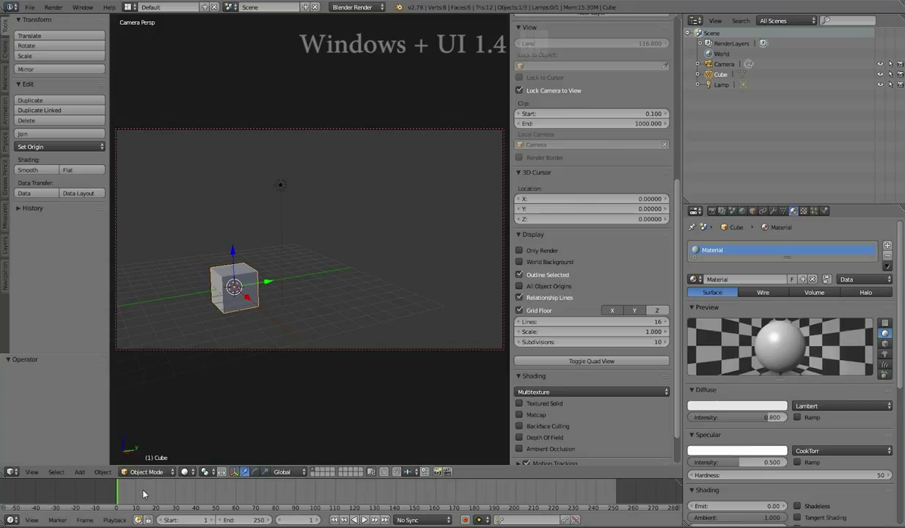
key("alt+a")
left_click_drag(216, 509, 117, 508)
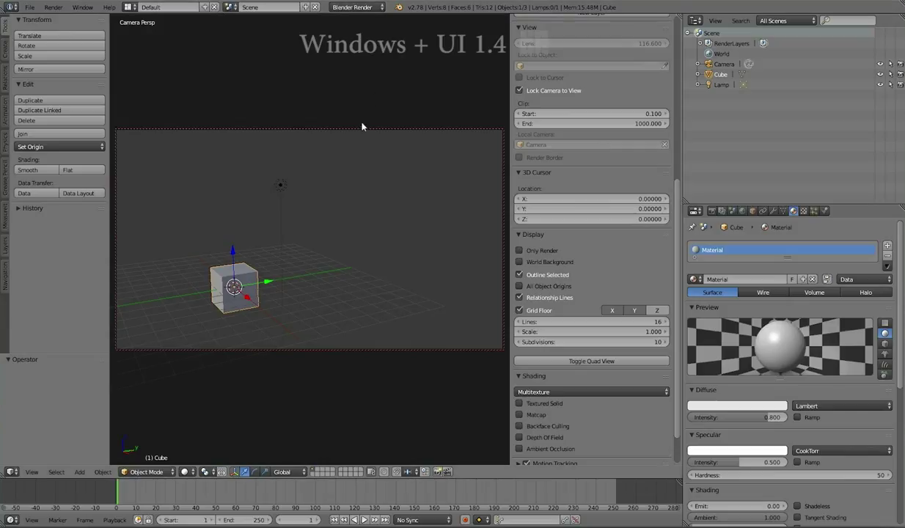
Keyframe the cube's location at frame 1, then move it along Y at frame 51.
key("i")
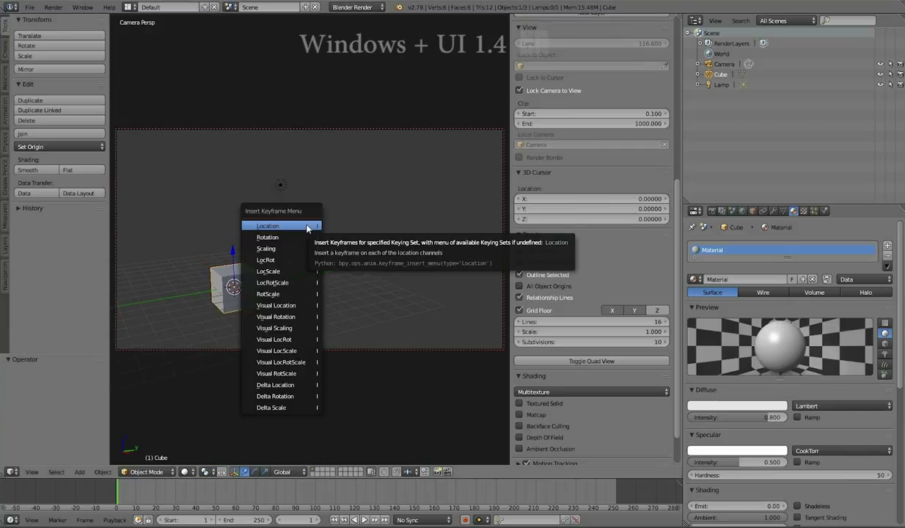
left_click(307, 227)
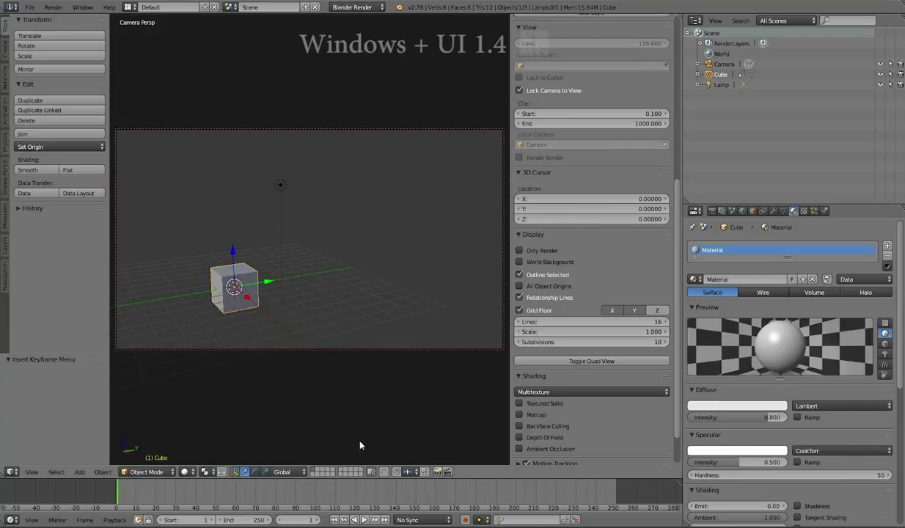
left_click(218, 501)
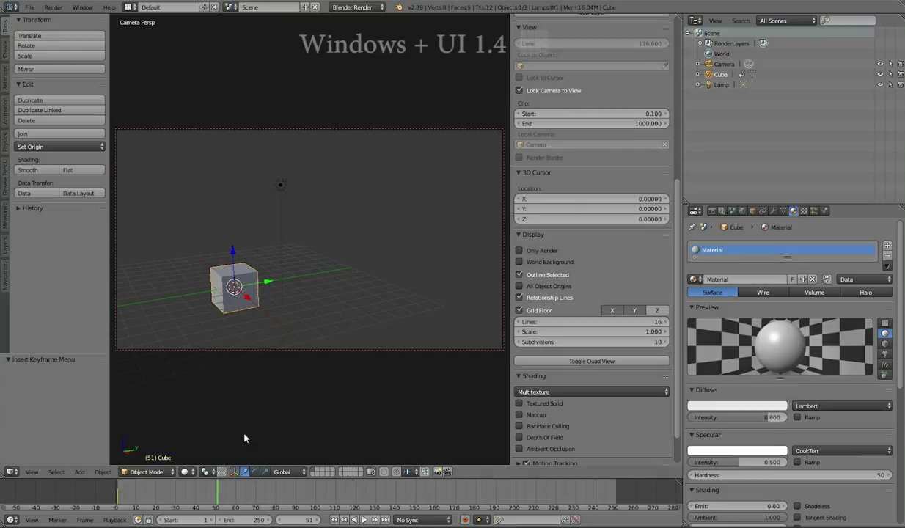
left_click_drag(269, 280, 421, 234)
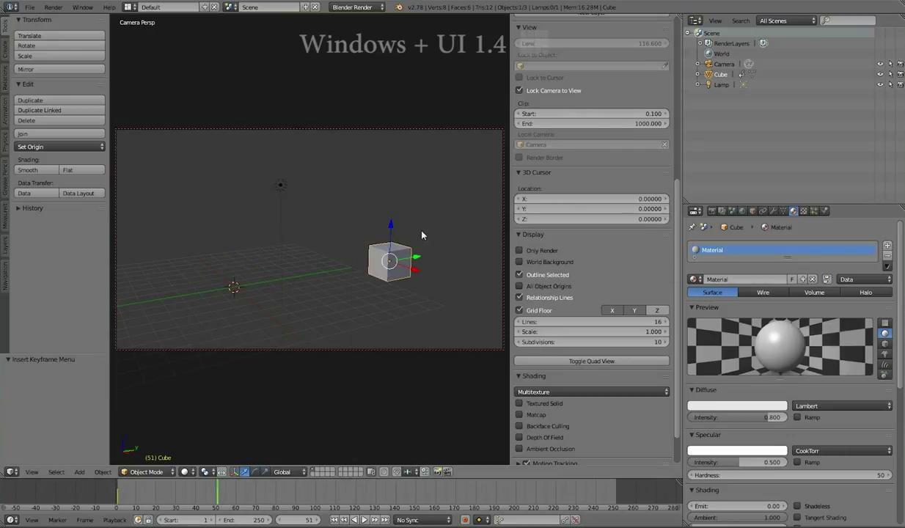
Scrub and play back the cube's slide with the play button and Alt+A.
mouse_move(118, 498)
left_mouse_down()
mouse_move(195, 489)
mouse_move(119, 491)
left_mouse_up()
left_click(364, 519)
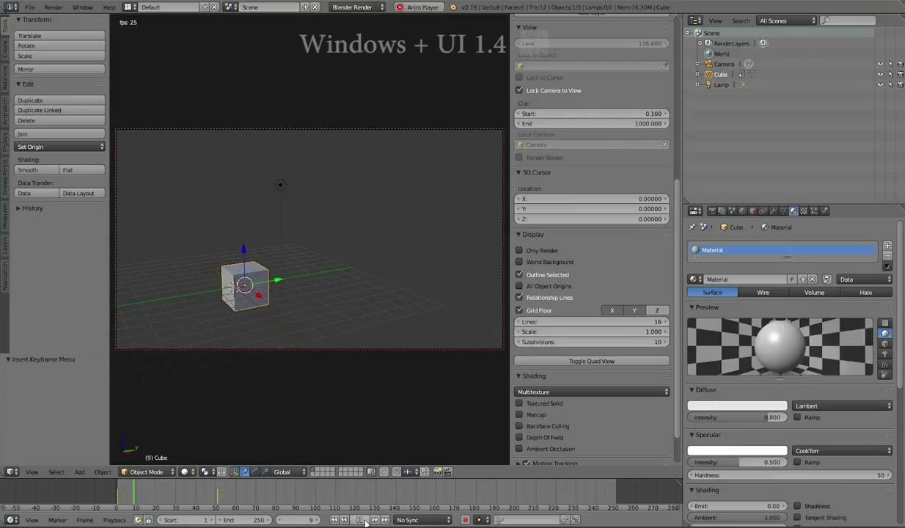
left_click(360, 520)
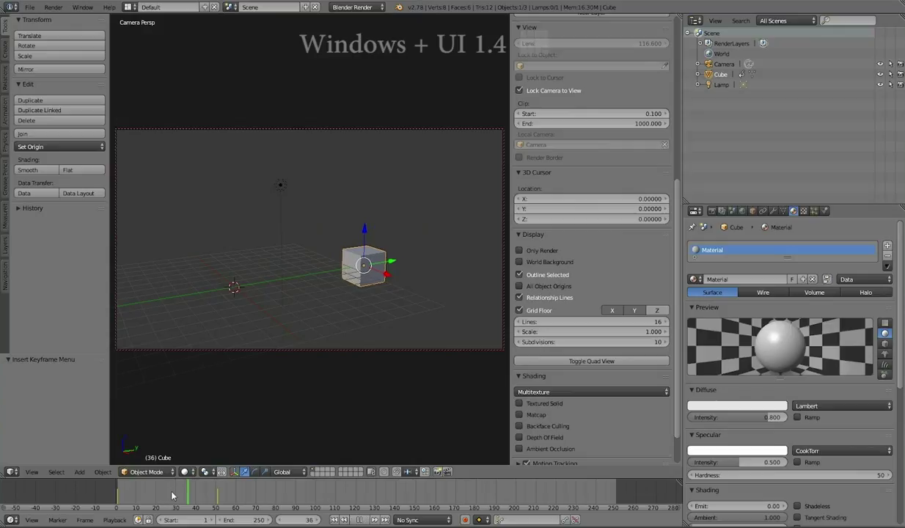
left_click_drag(158, 492, 119, 498)
key("alt+a")
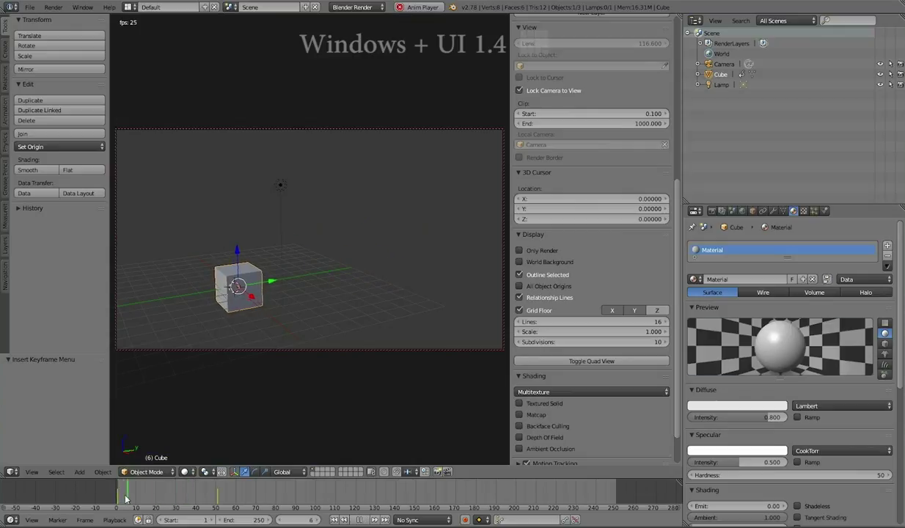
key("alt+a")
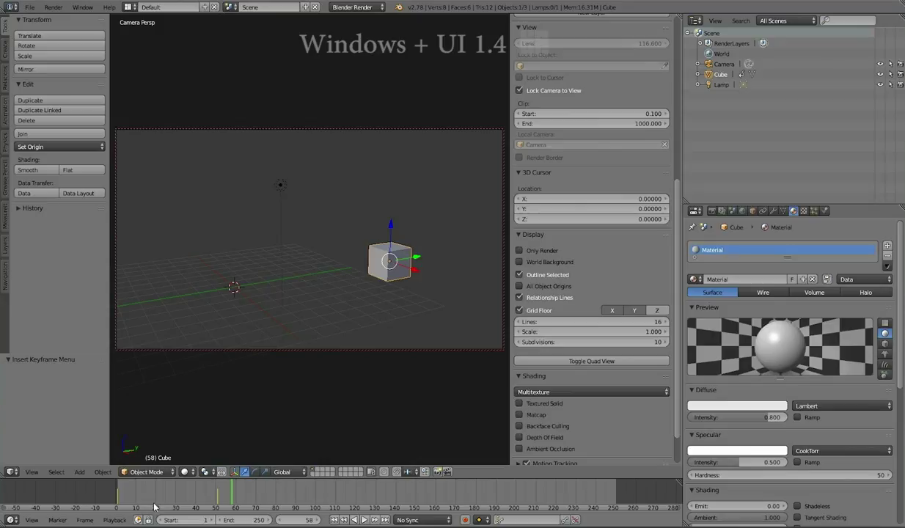
Enable Audio Scrubbing and set playback sync to AV-sync in the timeline's Playback menu.
left_click(114, 520)
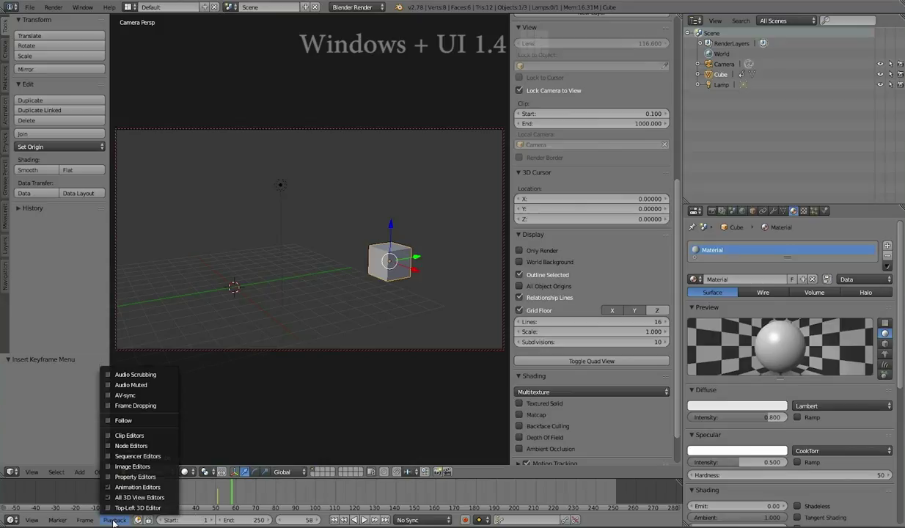
left_click(135, 374)
left_click(113, 520)
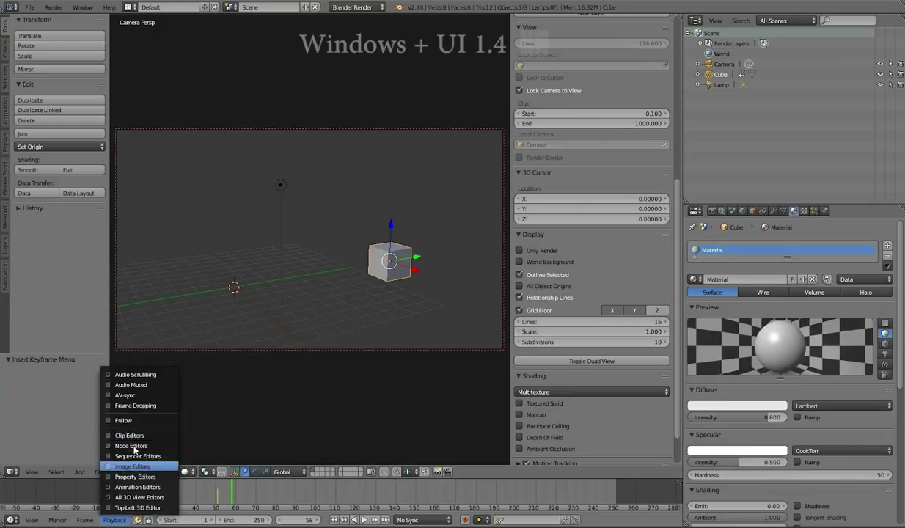
left_click(139, 397)
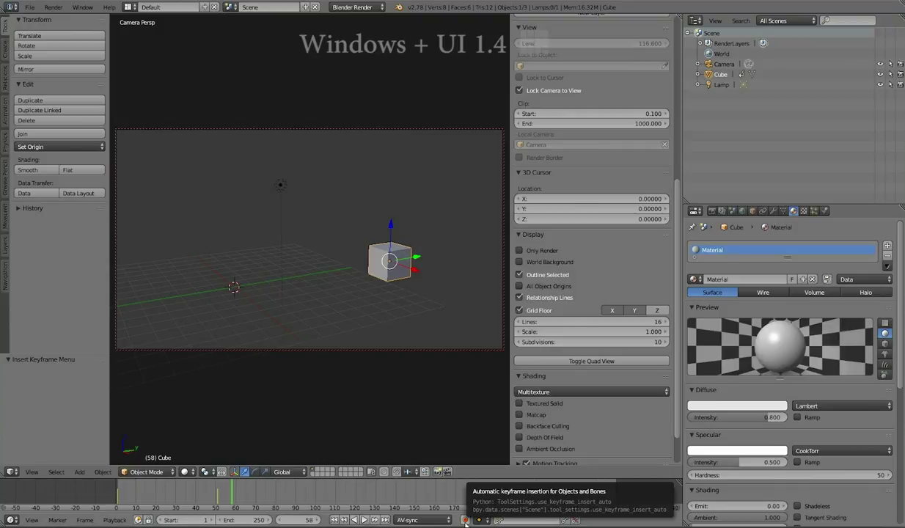
Enable auto keying and raise the cube 4.947 units along Z at frame 100.
left_click(465, 520)
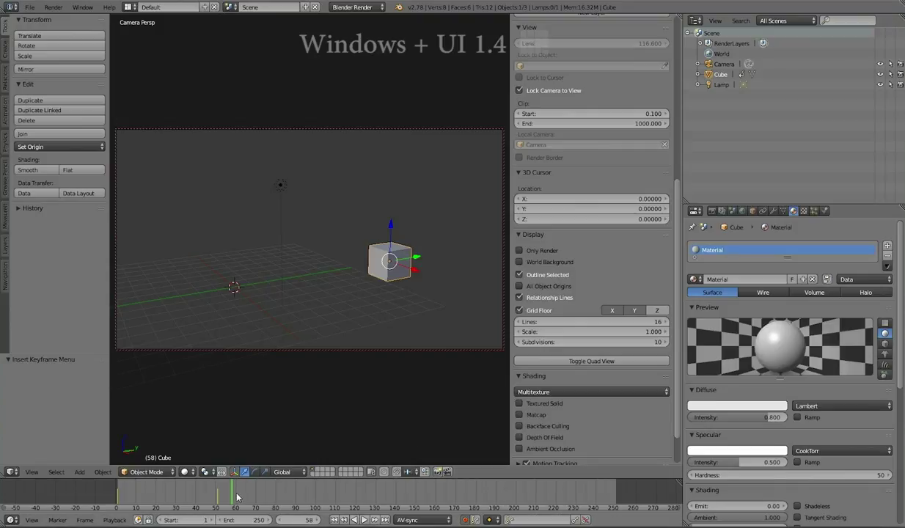
left_click(317, 490)
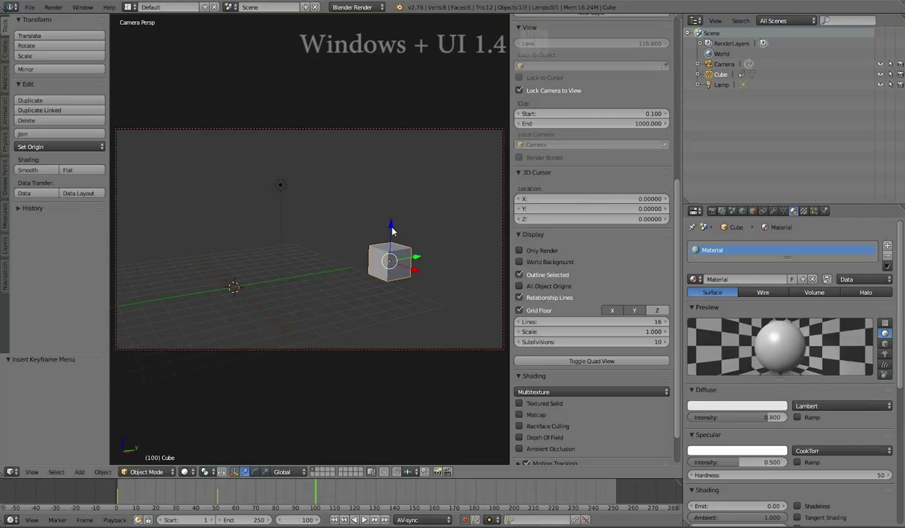
left_click_drag(391, 228, 404, 157)
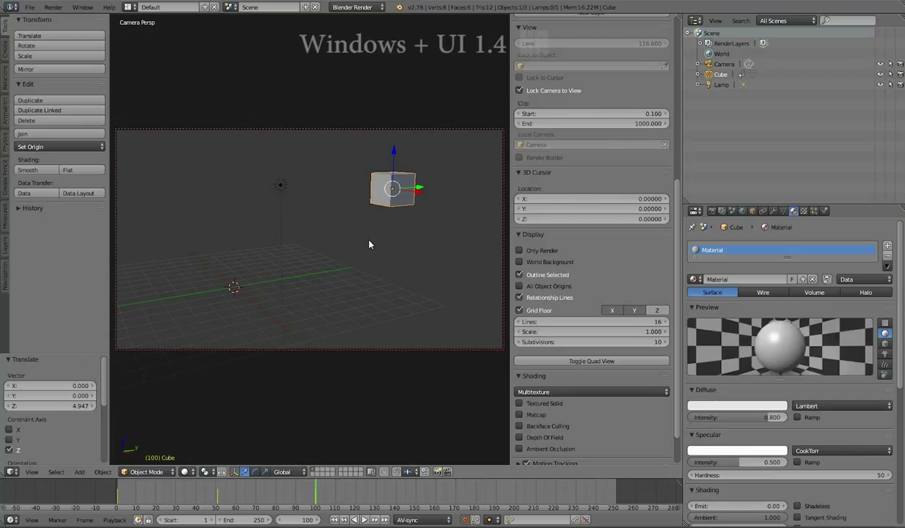
key("shift+a")
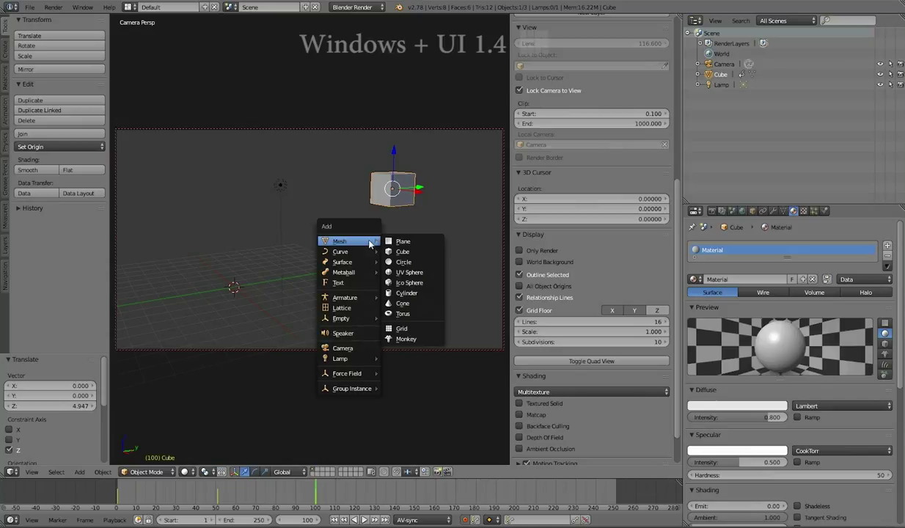
Add a UV sphere, lift it 5.044 units along Z, and scrub the timeline.
left_click(390, 271)
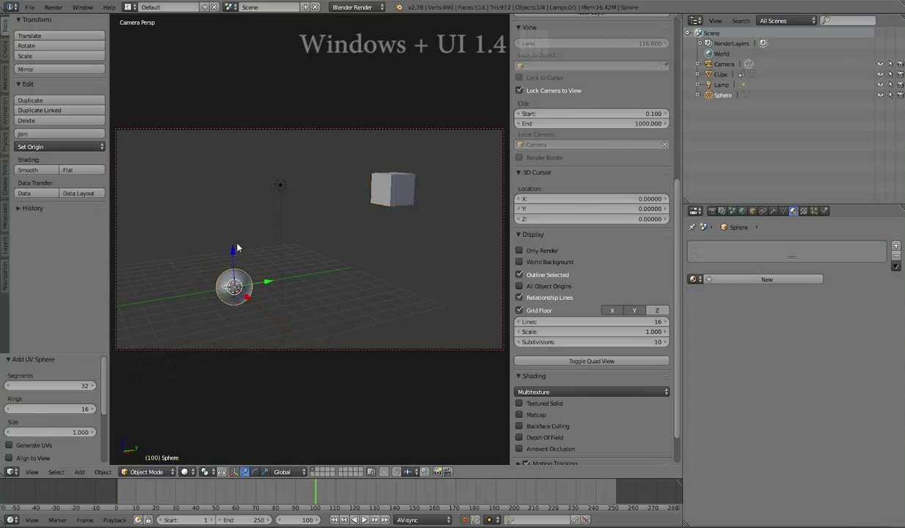
left_click_drag(232, 254, 234, 163)
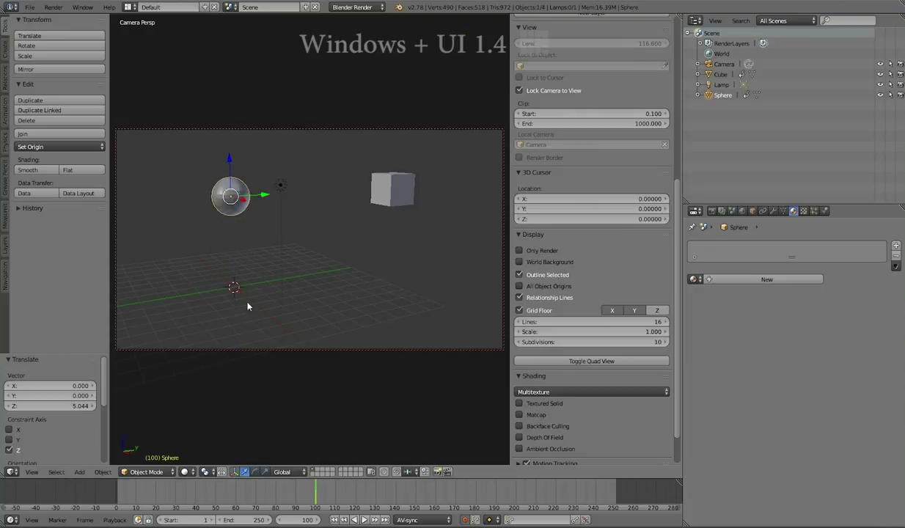
left_click_drag(276, 495, 297, 487)
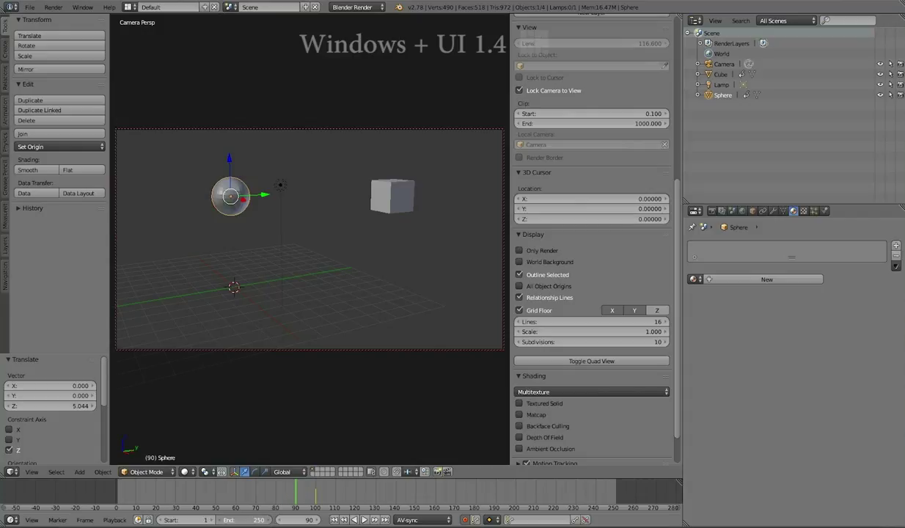
Set the animation's End frame to 154 and shift the timeline's visible frame range.
left_click_drag(245, 520, 199, 520)
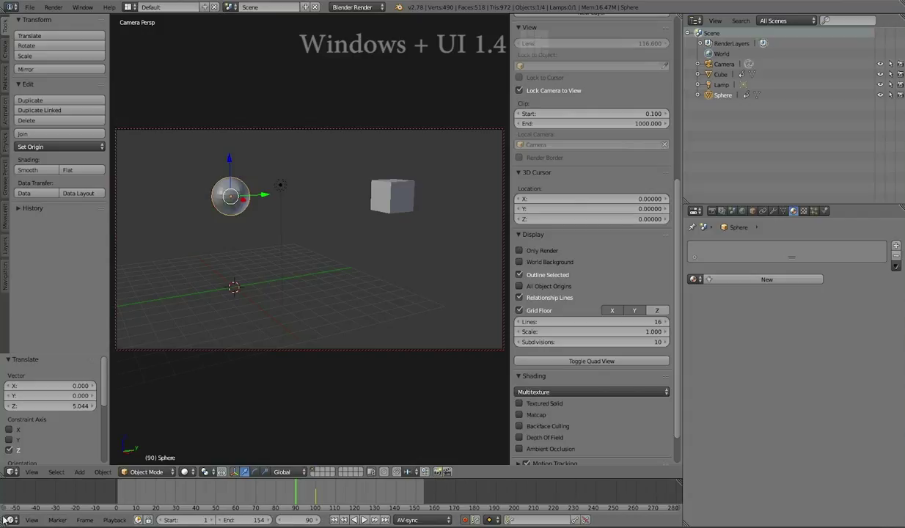
left_click_drag(5, 510, 66, 509)
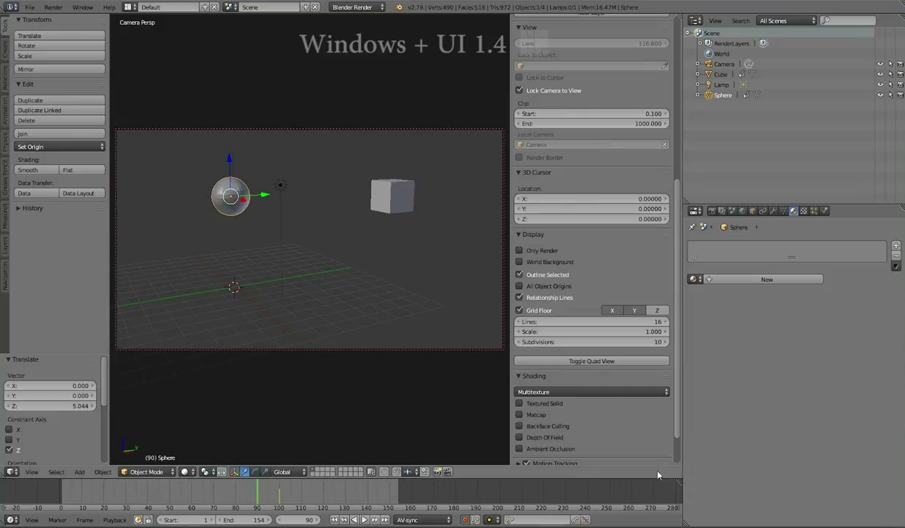
left_click_drag(679, 511, 464, 517)
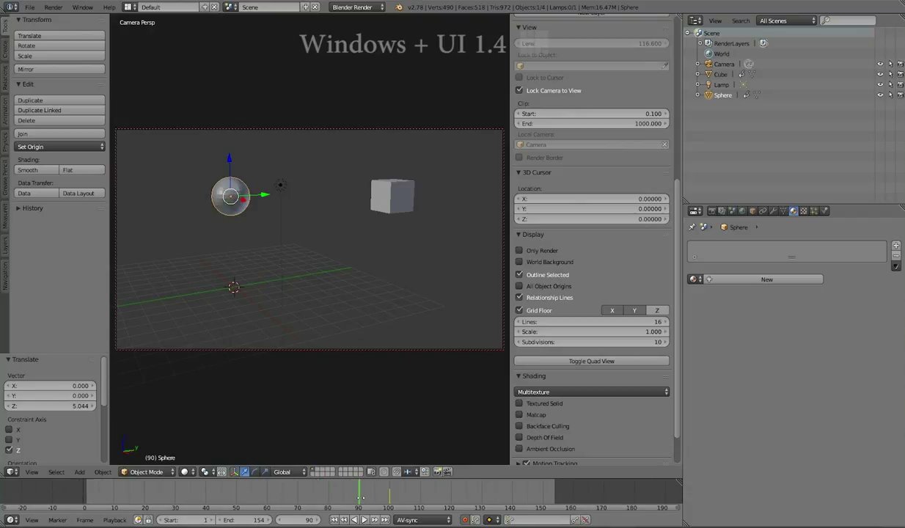
mouse_move(306, 500)
middle_mouse_down()
mouse_move(432, 501)
mouse_move(280, 500)
mouse_move(316, 499)
middle_mouse_up()
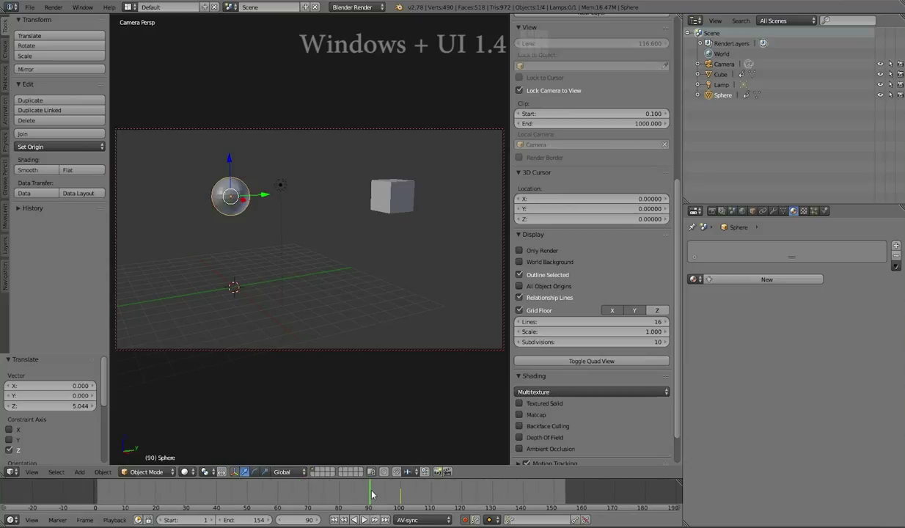
Zoom the timeline, box-select keyframes, and hide the viewport's N-sidebar.
scroll(372, 495, "down", 5)
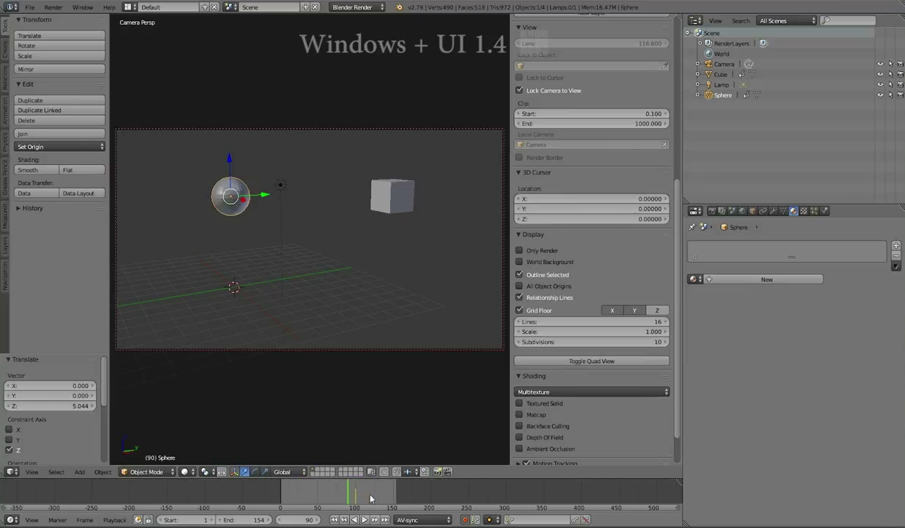
scroll(372, 497, "up", 7)
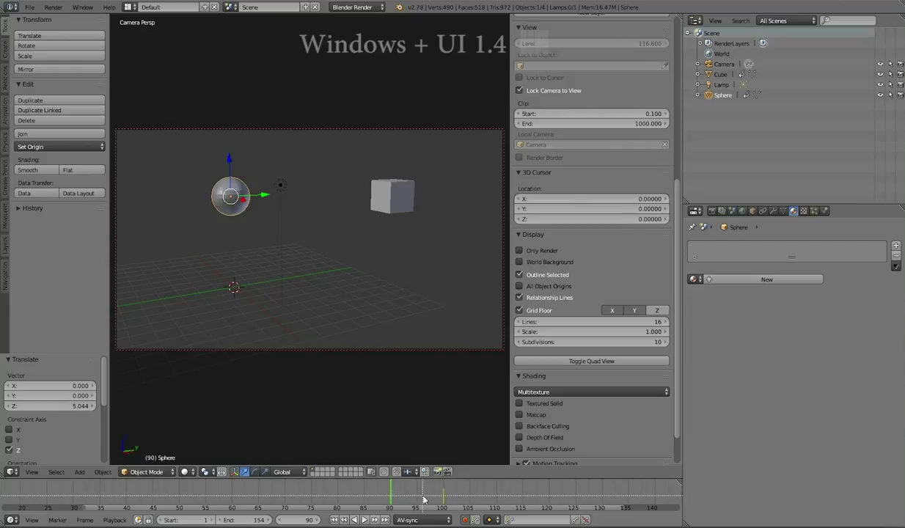
left_click_drag(425, 485, 457, 499)
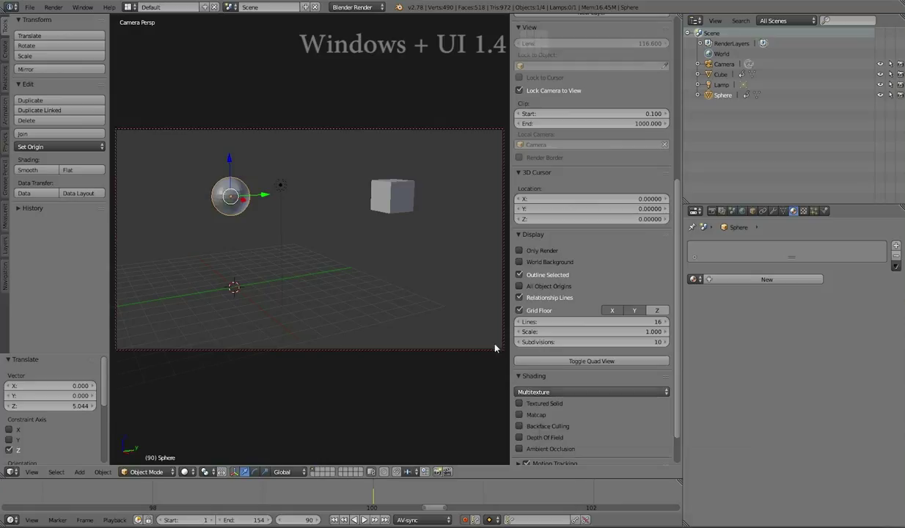
key("n")
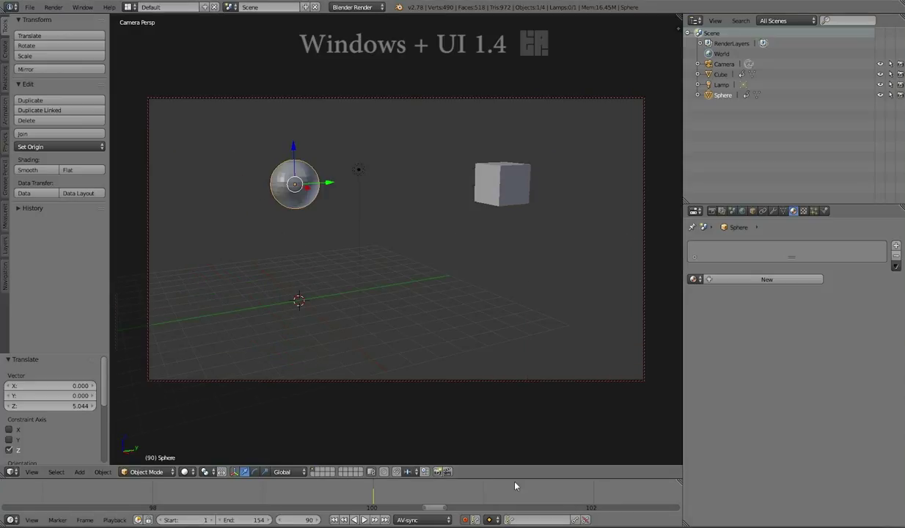
Make LocRotScale the active keying set and keyframe the cube with it.
left_click(531, 520)
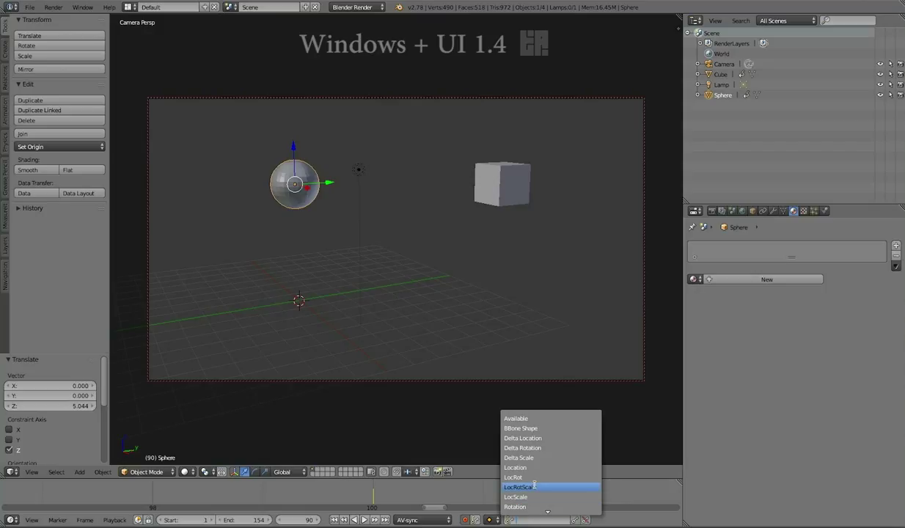
left_click(534, 486)
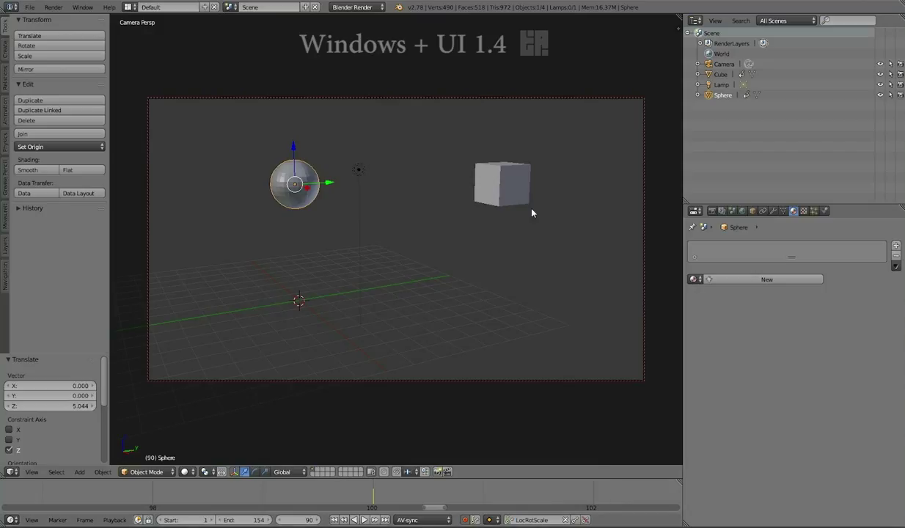
right_click(486, 185)
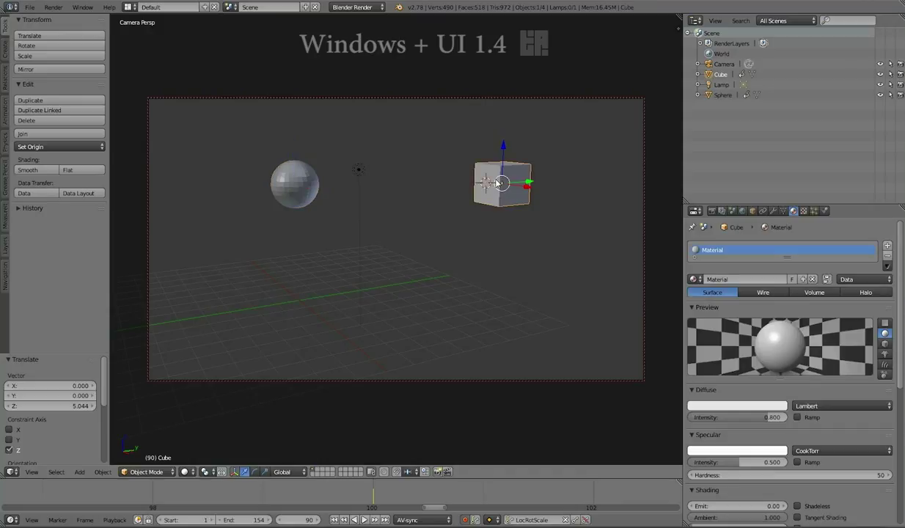
key("i")
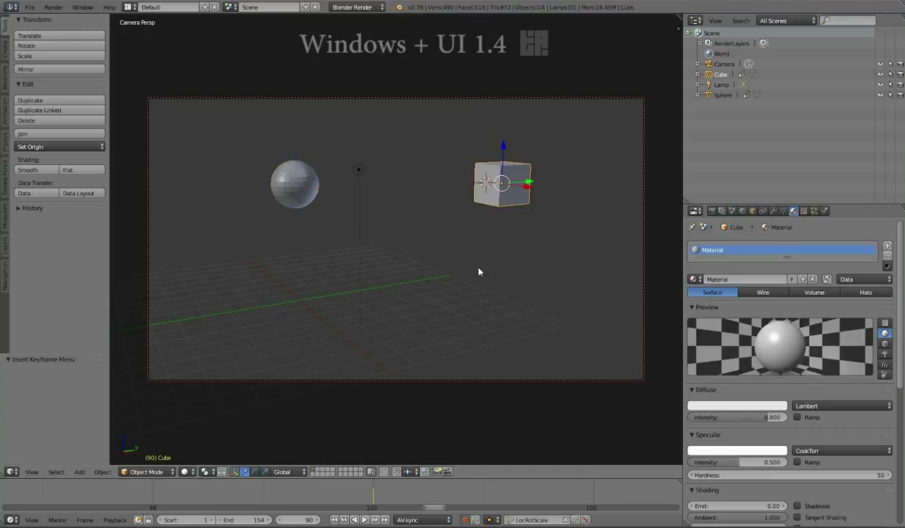
left_click(532, 520)
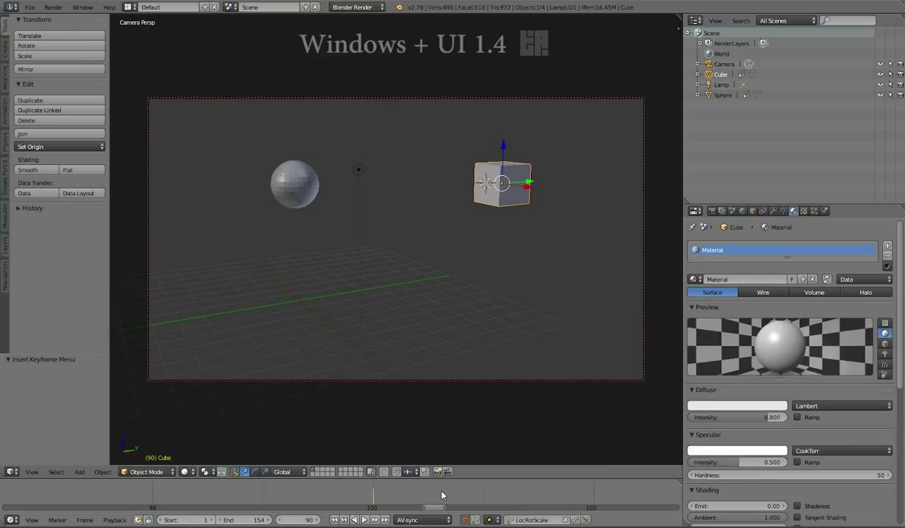
Zoom and pan the timeline, scrub the cube's animation, and play it with Alt+A.
scroll(440, 493, "down", 5)
scroll(445, 496, "down", 8)
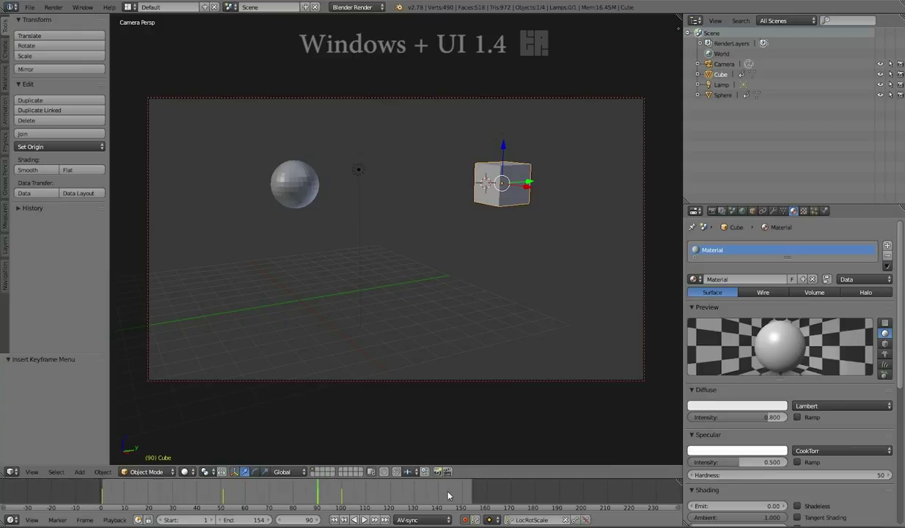
middle_click_drag(449, 491, 499, 491)
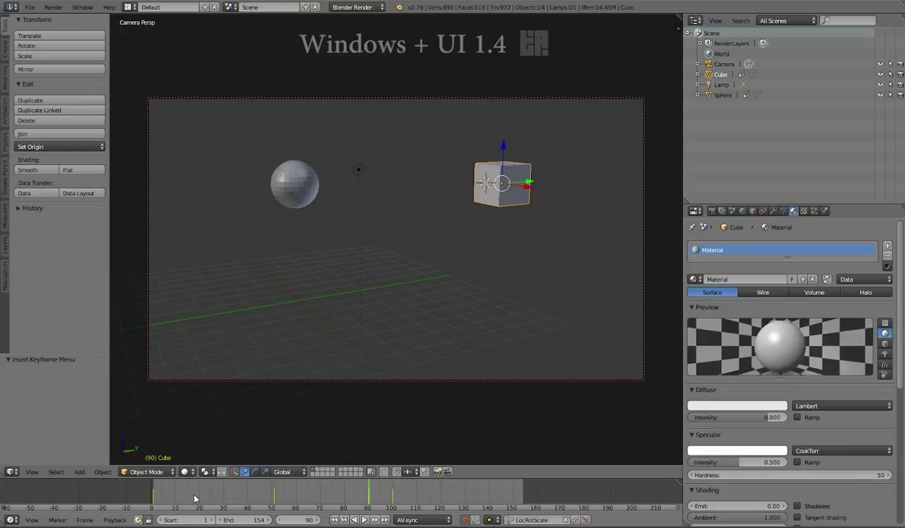
scroll(196, 495, "up", 2)
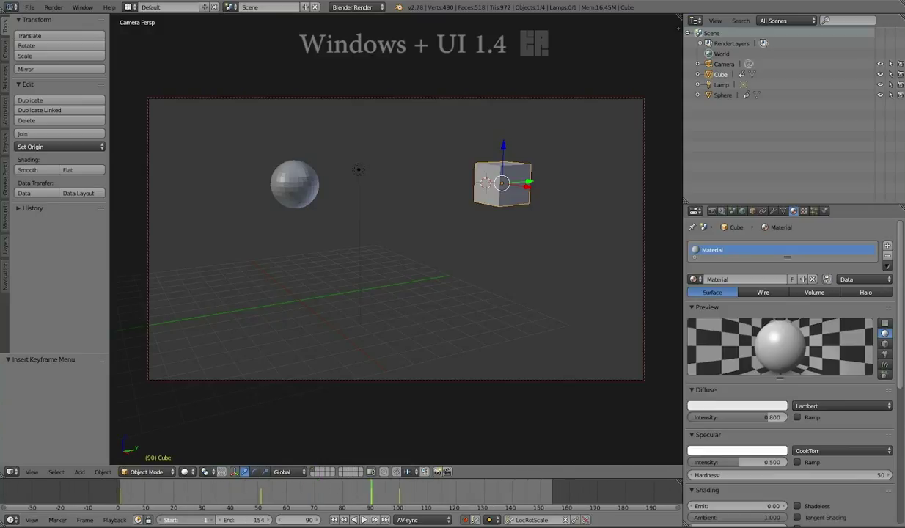
left_click_drag(253, 496, 487, 496)
left_click_drag(550, 507, 229, 506)
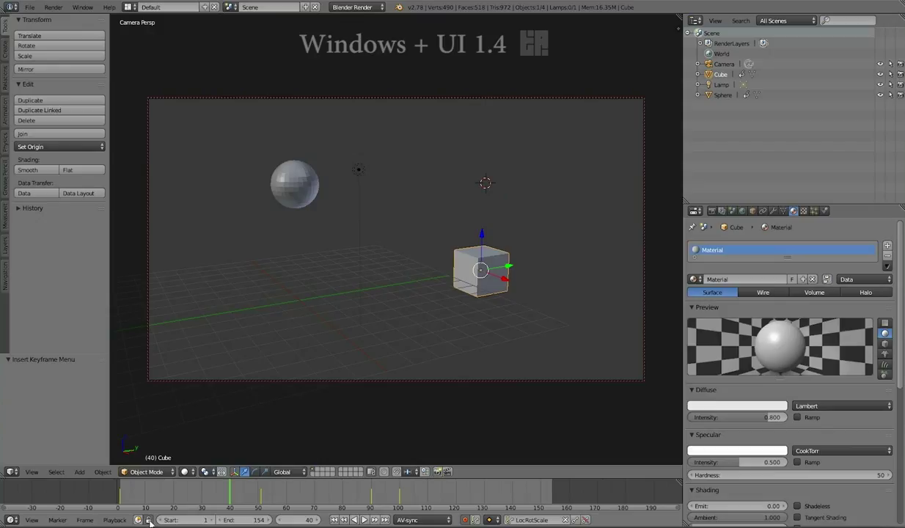
key("alt+a")
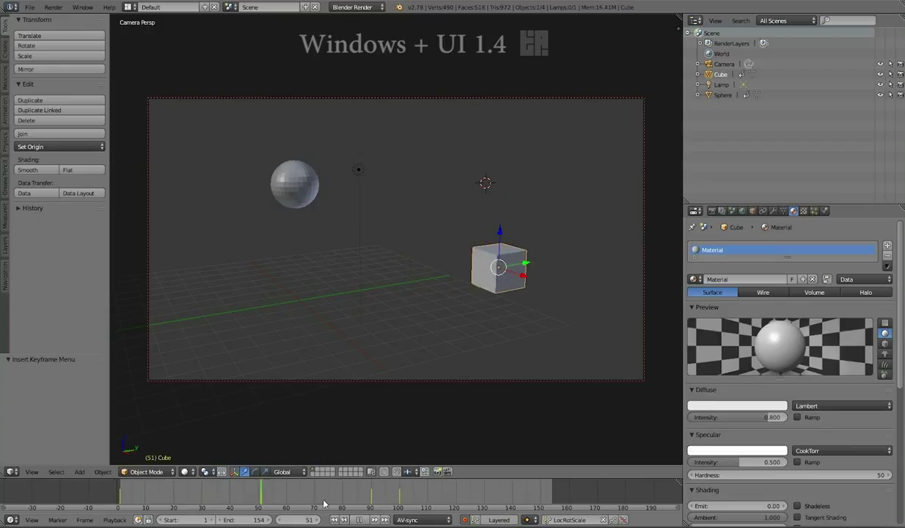
left_click_drag(506, 511, 563, 487)
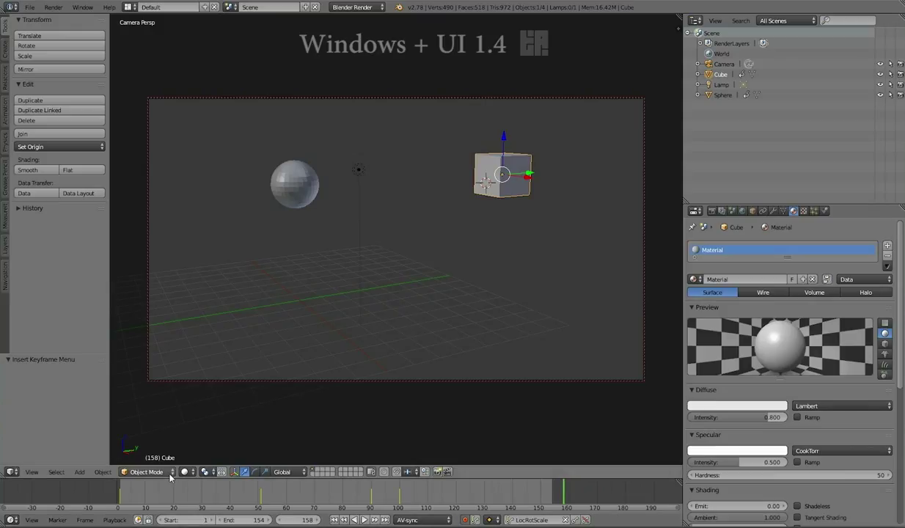
Switch the eyeball rig into Pose Mode from the interaction mode list.
left_click(170, 471)
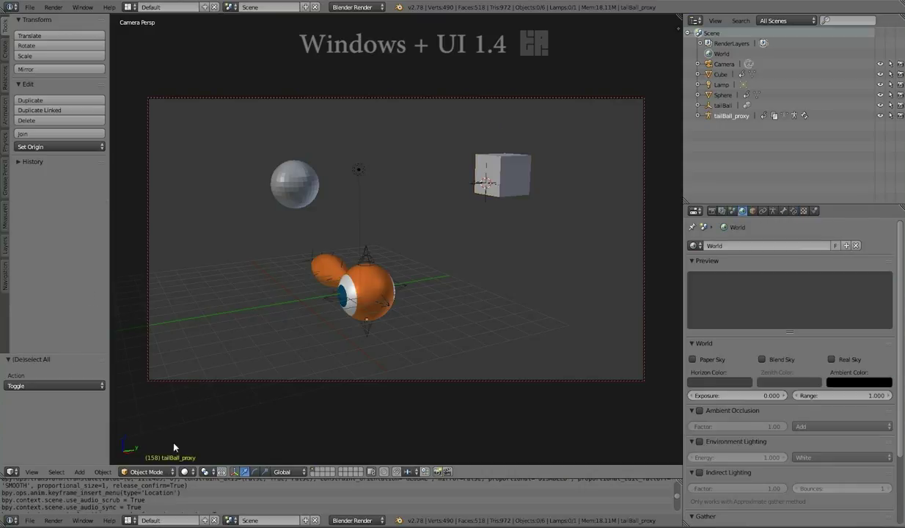
left_click(149, 472)
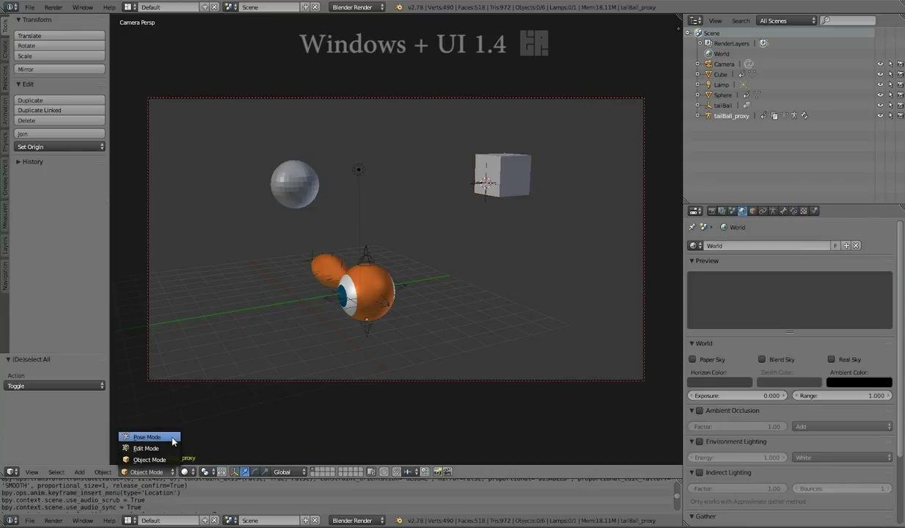
left_click(146, 436)
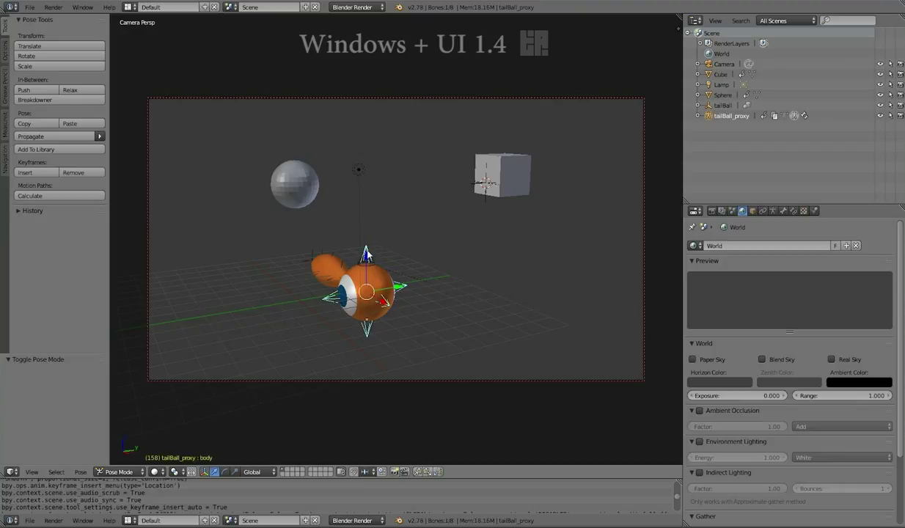
Deselect all bones, then toggle the scene to wireframe and back to solid shading.
key("a")
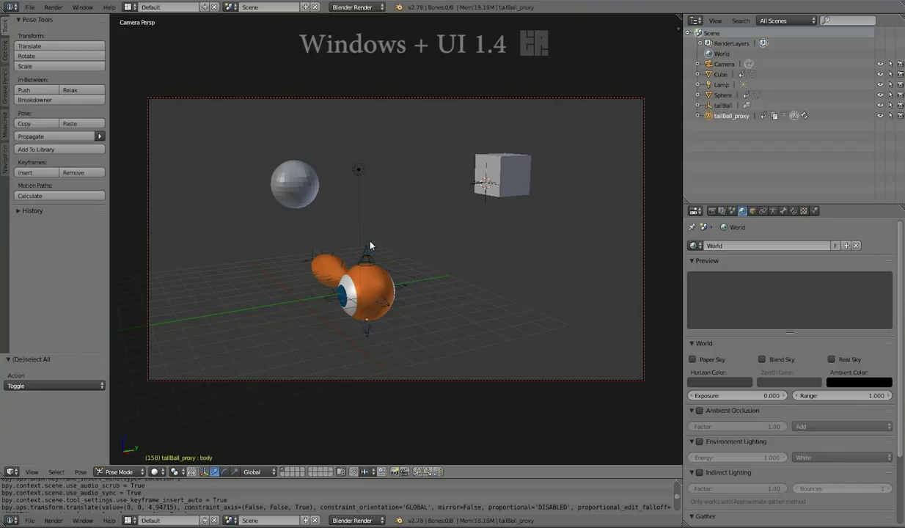
key("z")
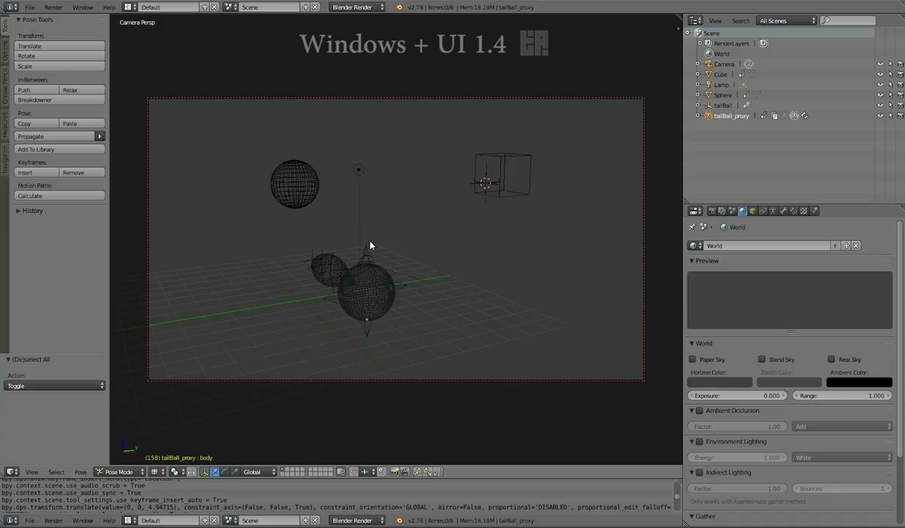
key("z")
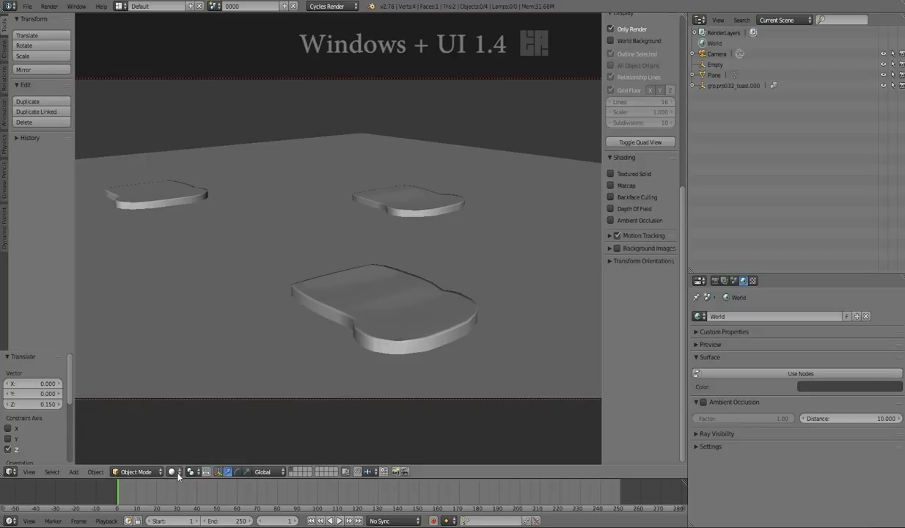
Set viewport shading to Material to show the toast slices with textures.
left_click(174, 471)
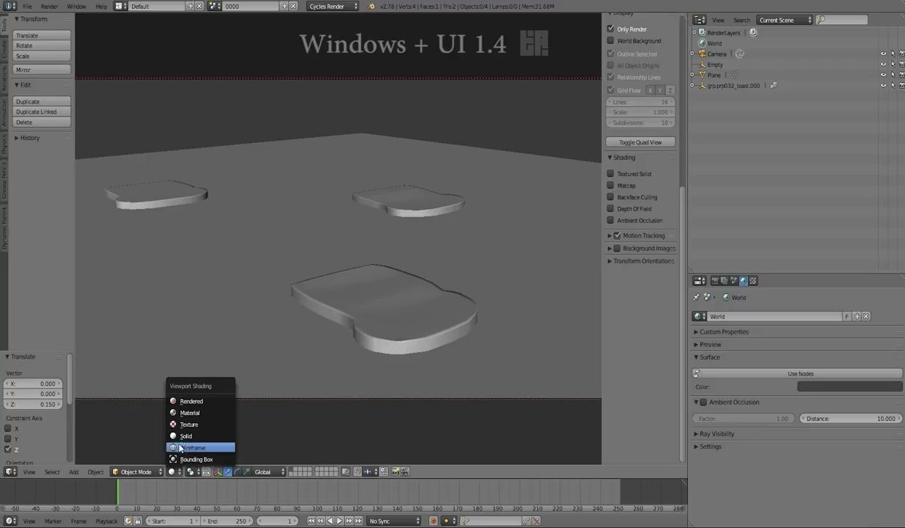
left_click(183, 437)
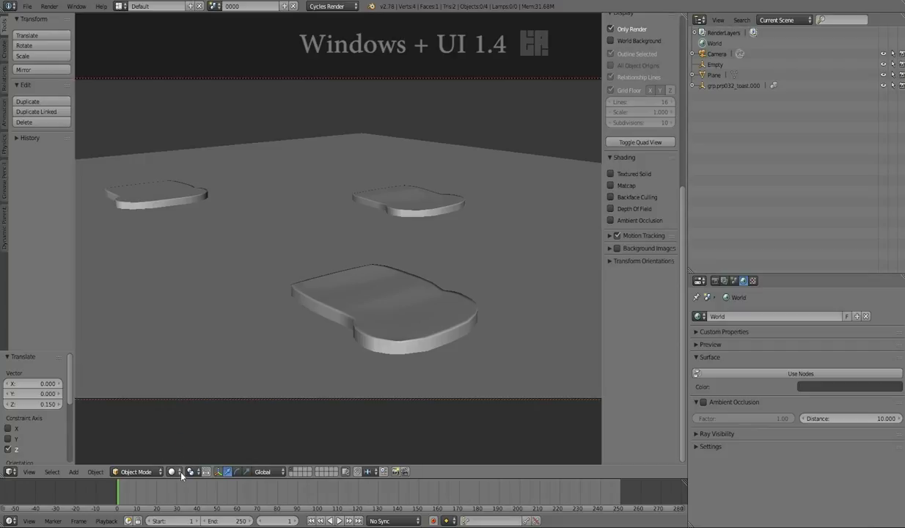
left_click(178, 473)
left_click(188, 415)
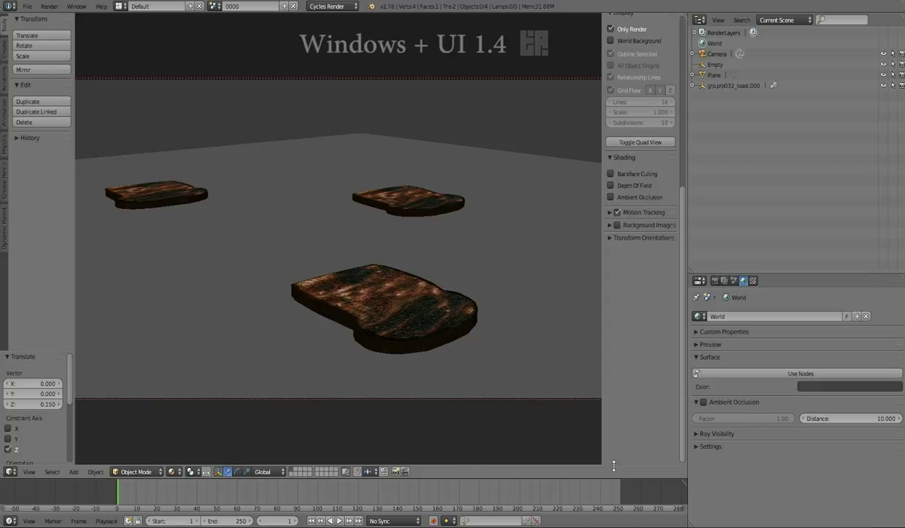
Enable Ambient Occlusion and Depth Of Field in the viewport, then select the Camera.
left_click(610, 197)
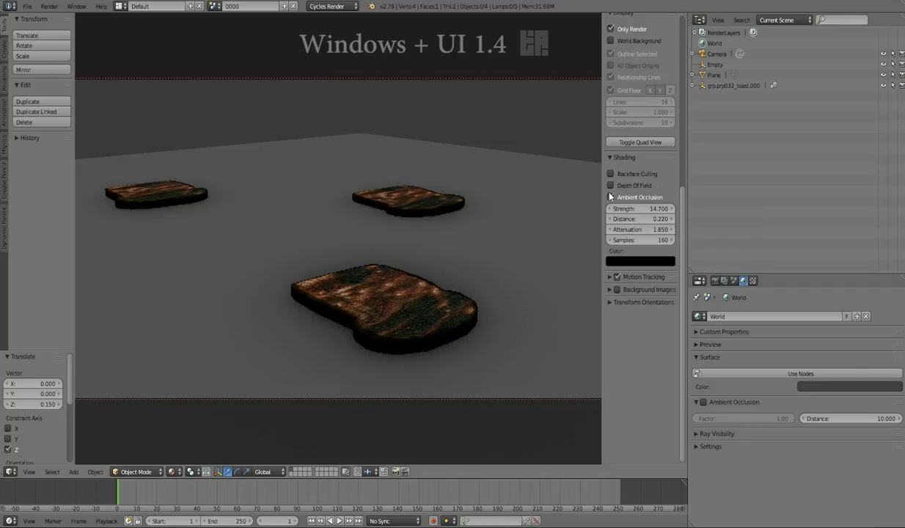
left_click(611, 186)
left_click(717, 54)
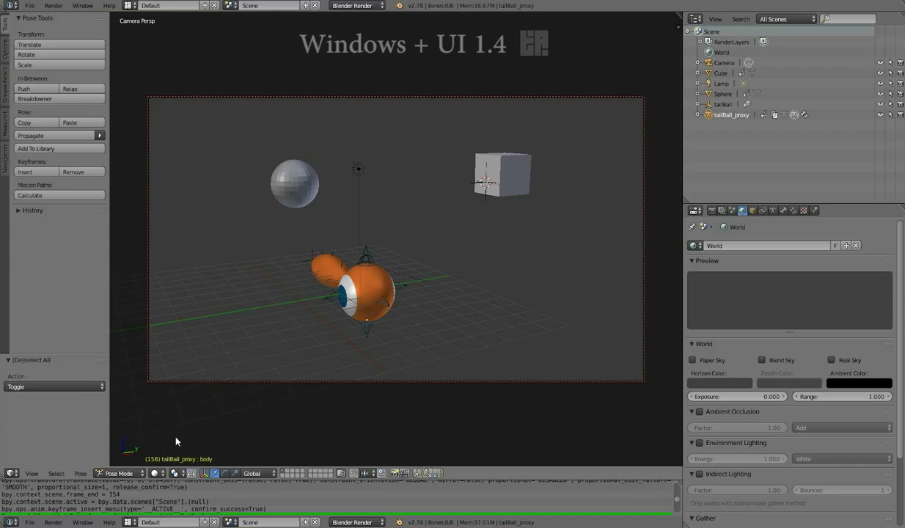
Set the pivot point to Individual Origins, select the sphere, cube and rig, and view transform orientations.
left_click(183, 475)
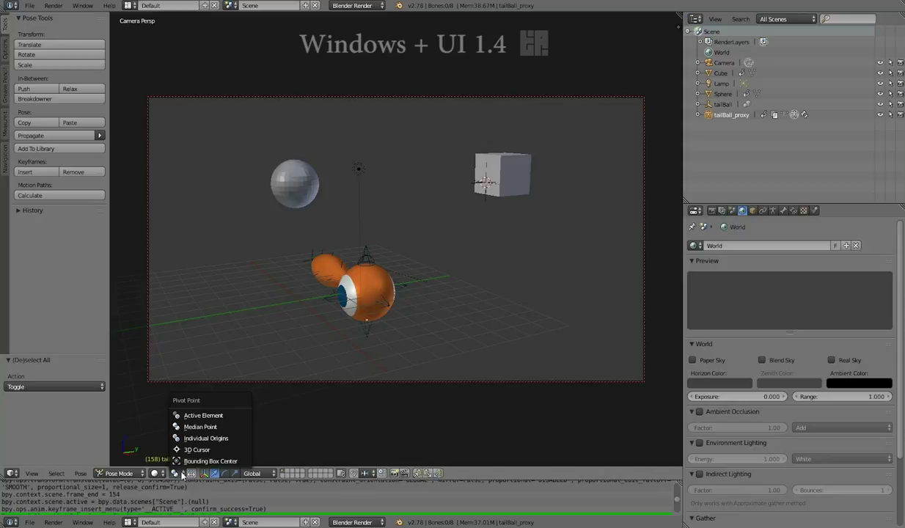
left_click(198, 438)
left_click(298, 171)
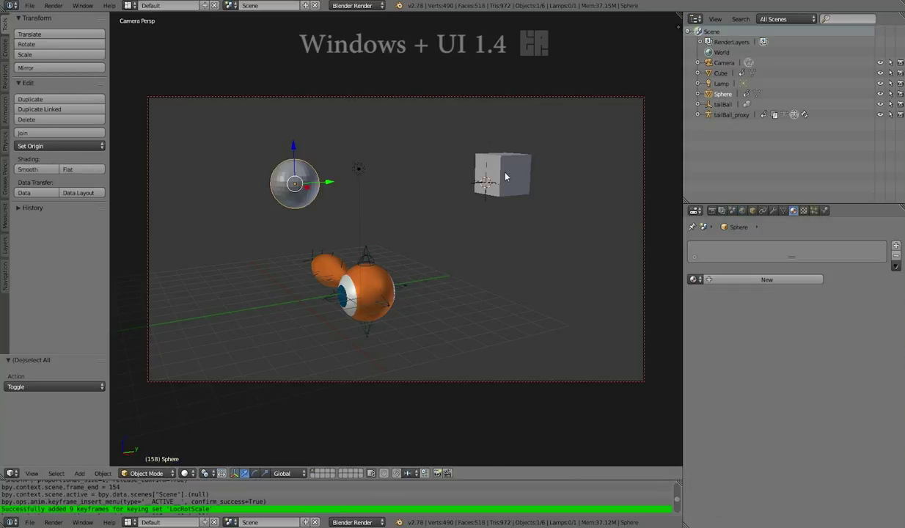
right_click(505, 176)
right_click(380, 256)
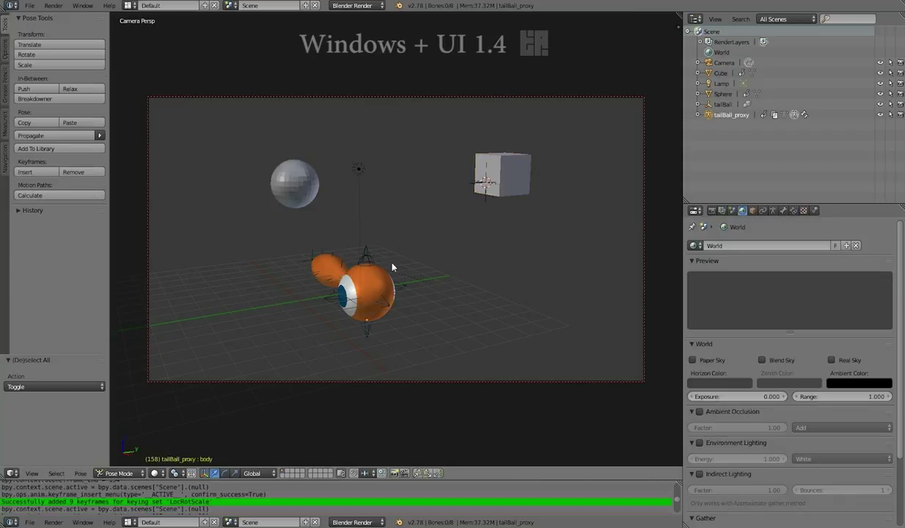
left_click(273, 474)
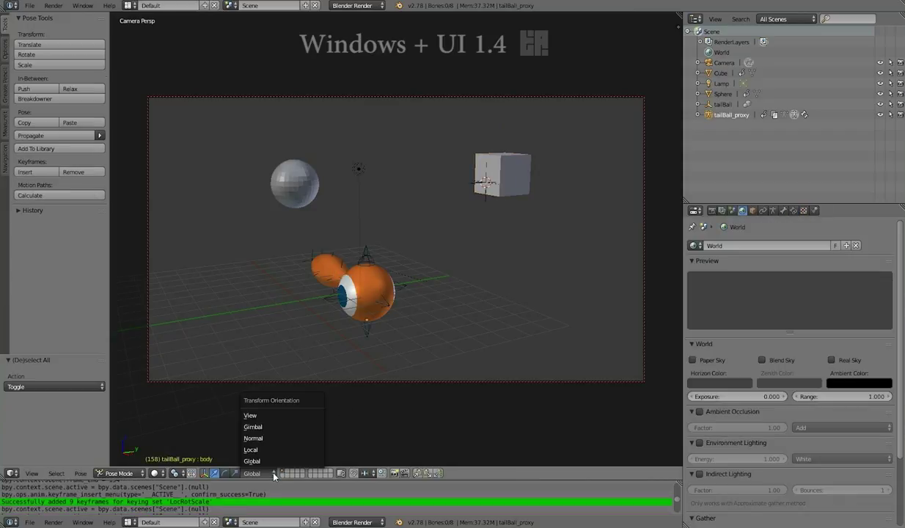